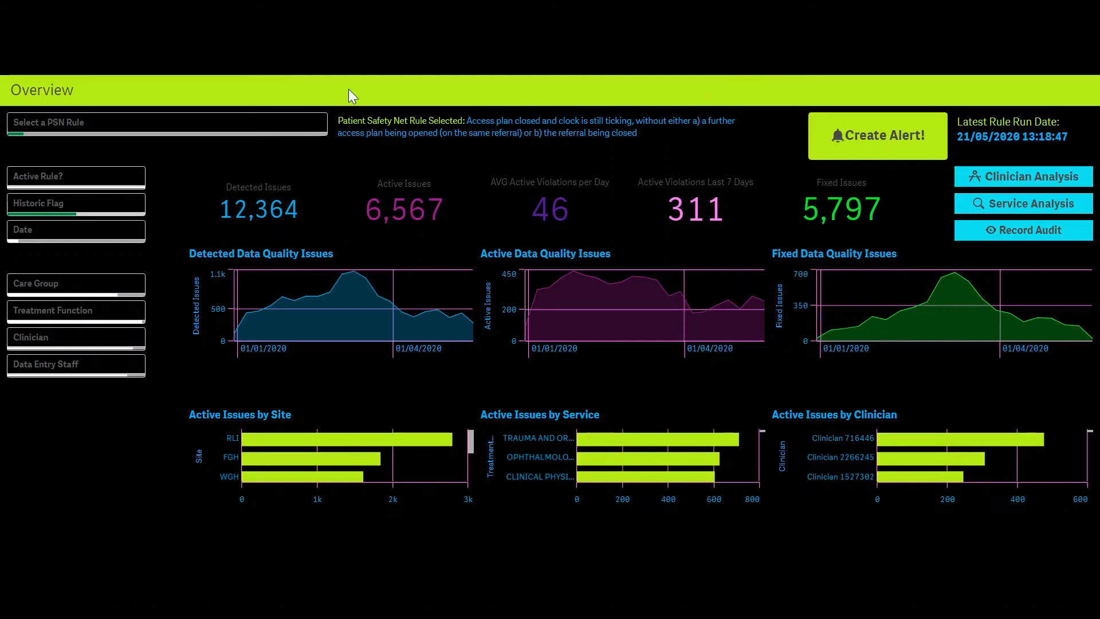
# Step: Review the available PSN rules, the issue figures and the data quality trend charts on the overview
pyautogui.click(302, 137)
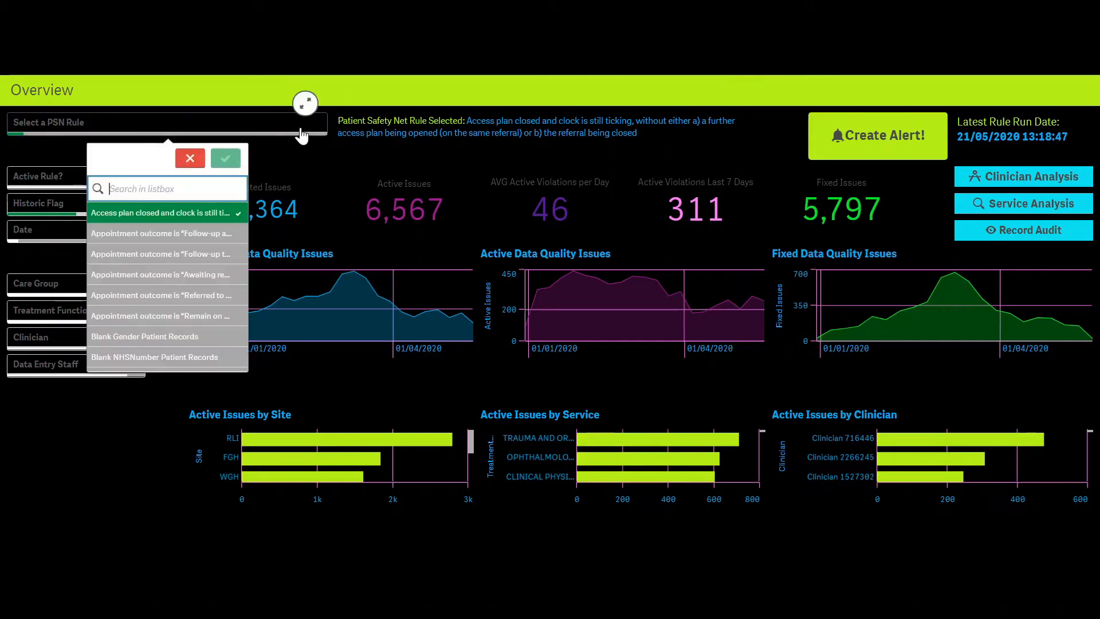
pyautogui.click(417, 89)
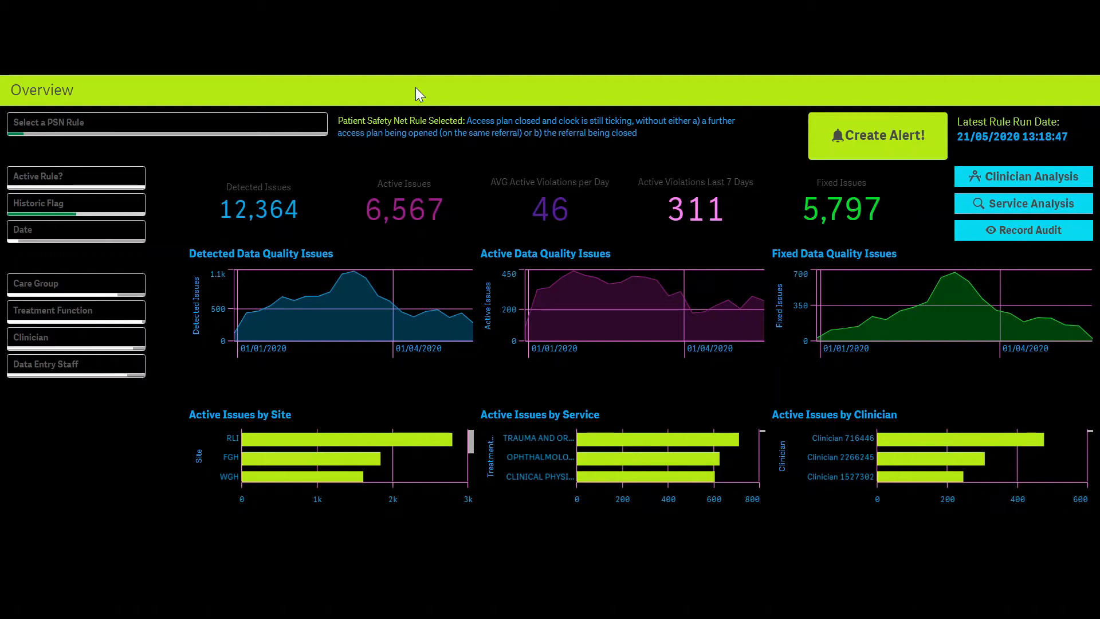
pyautogui.moveTo(467, 152)
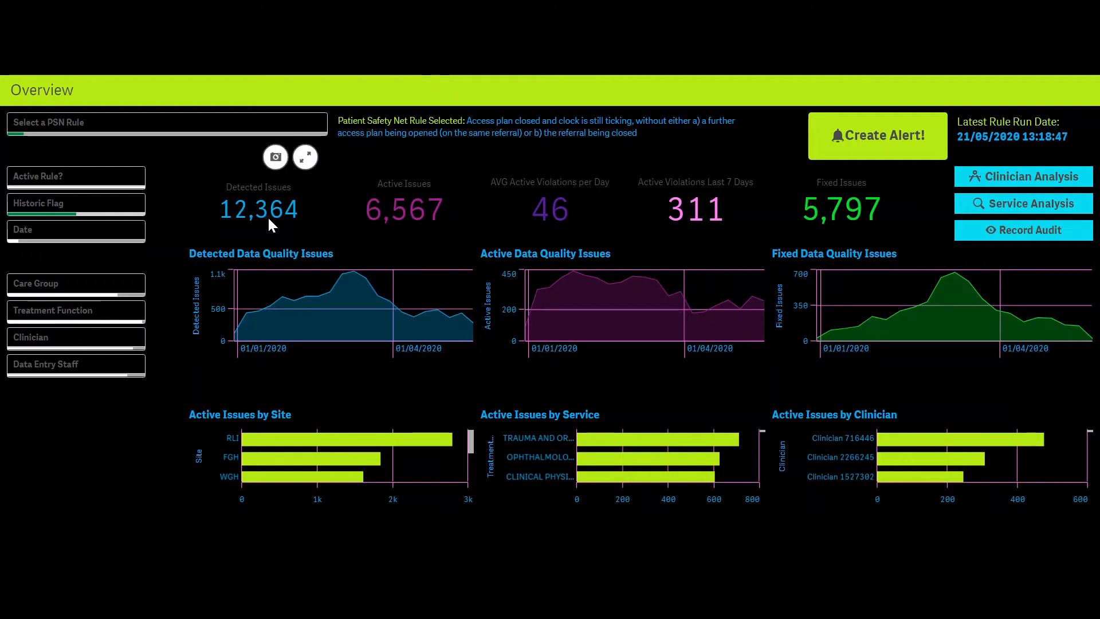
pyautogui.moveTo(419, 233)
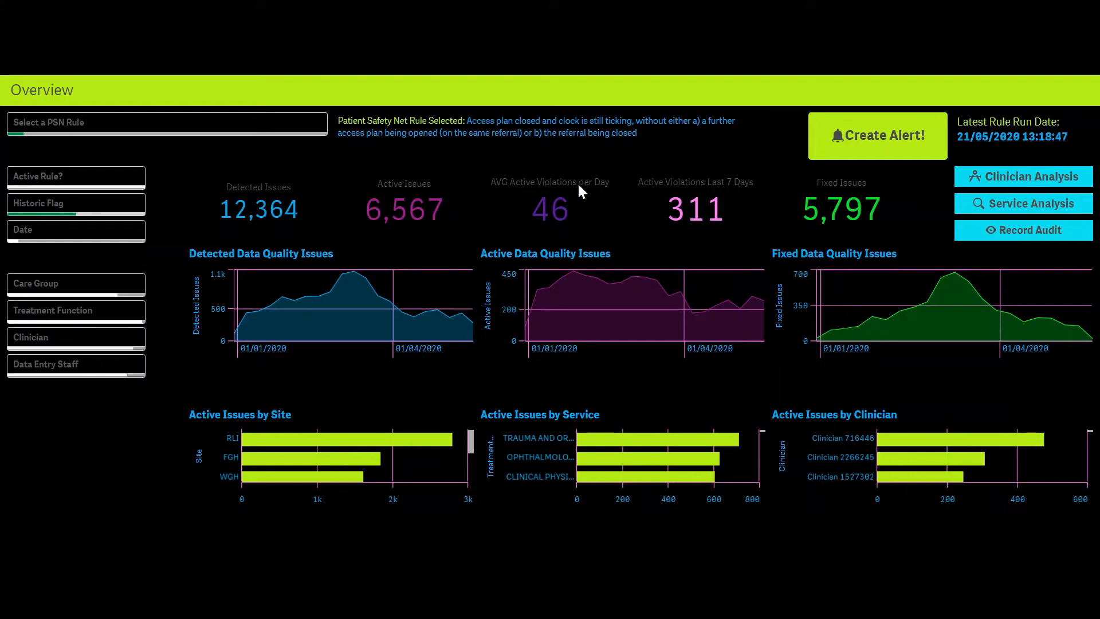
pyautogui.moveTo(571, 192)
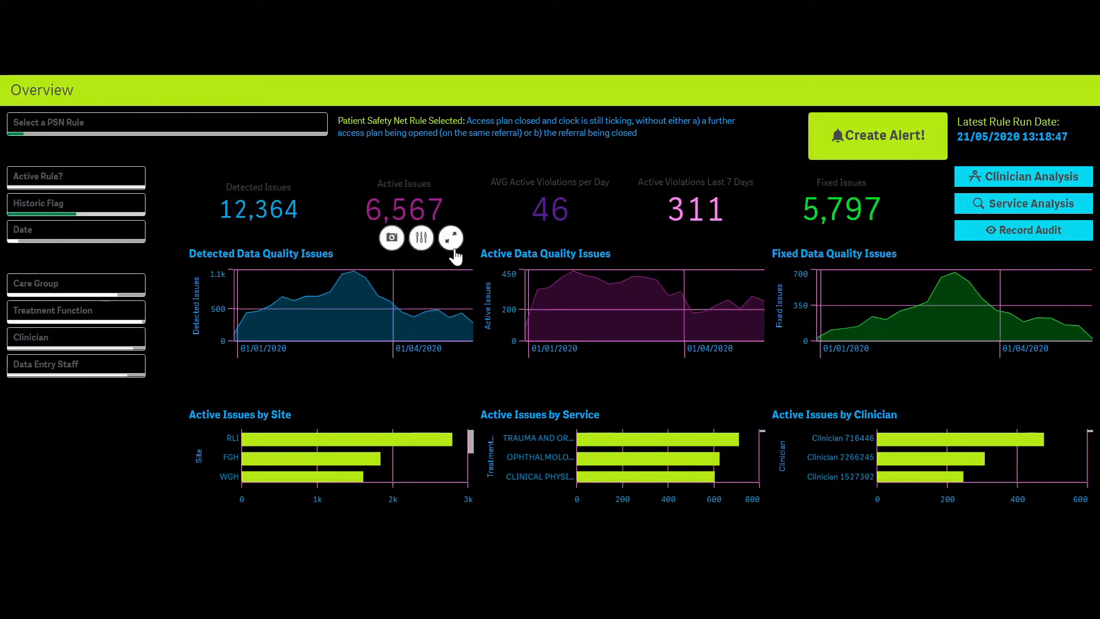
pyautogui.moveTo(527, 266)
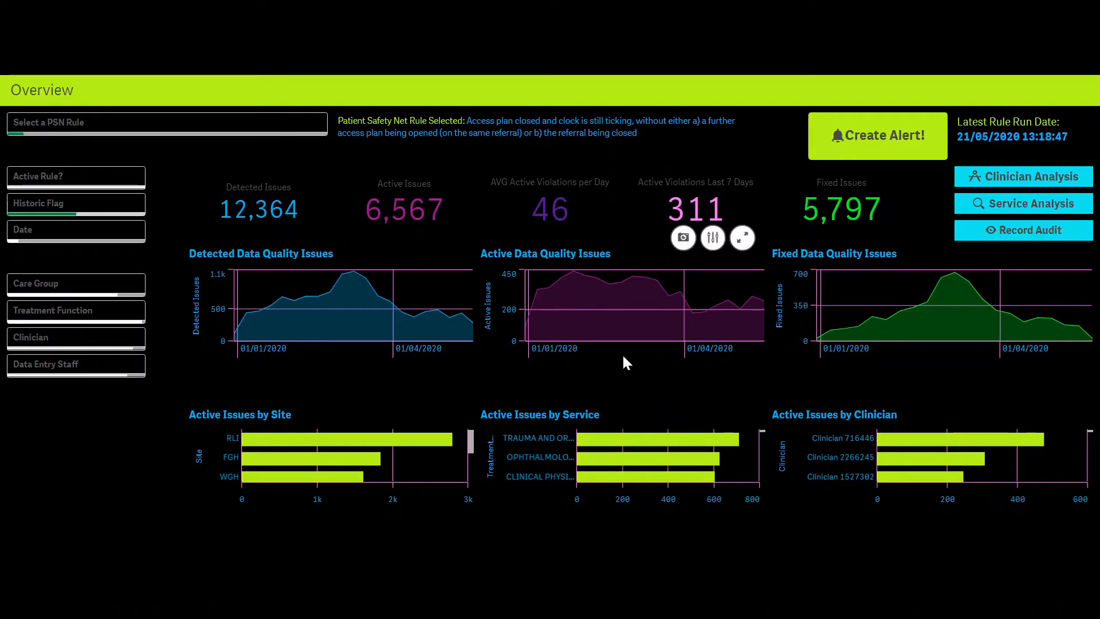
pyautogui.moveTo(674, 445)
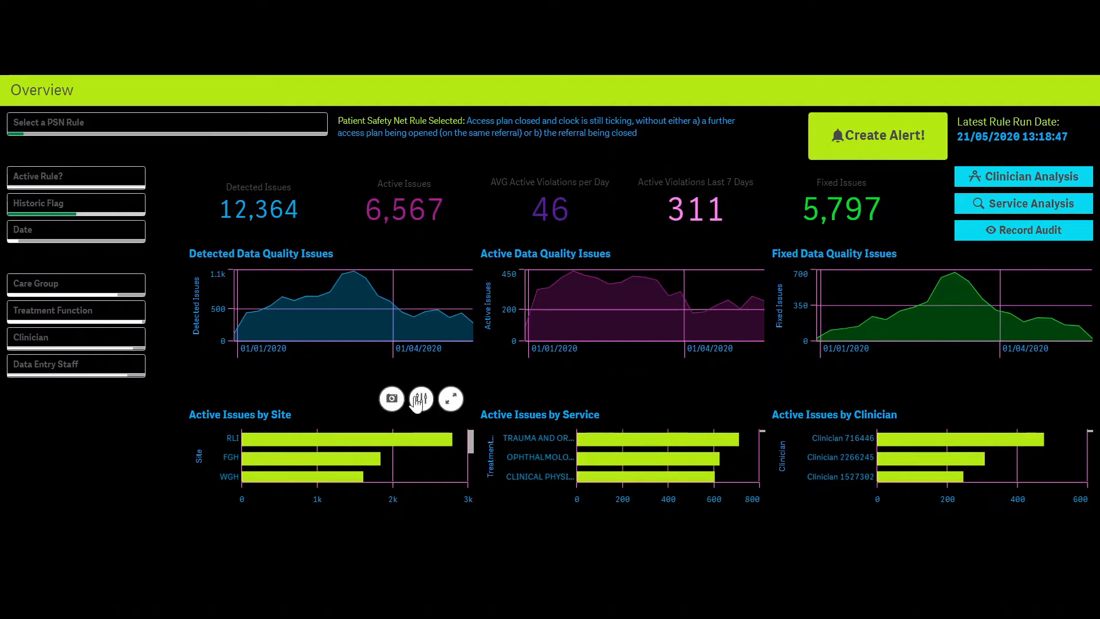
# Step: Try filtering the overview by the RLI site and by the trauma service, discarding each selection
pyautogui.click(281, 439)
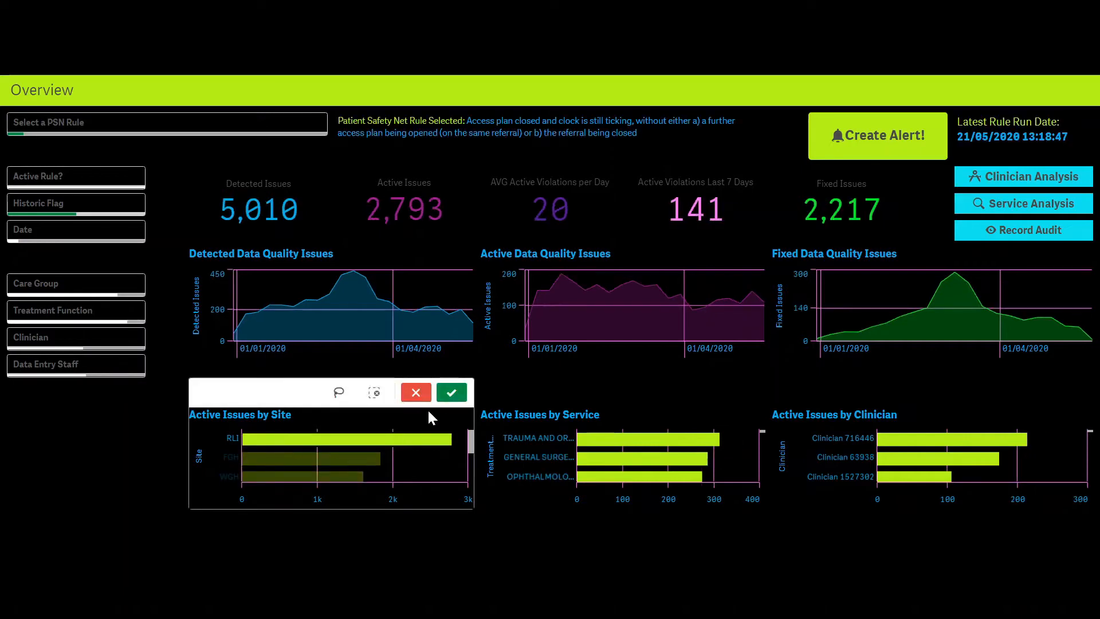
pyautogui.click(416, 393)
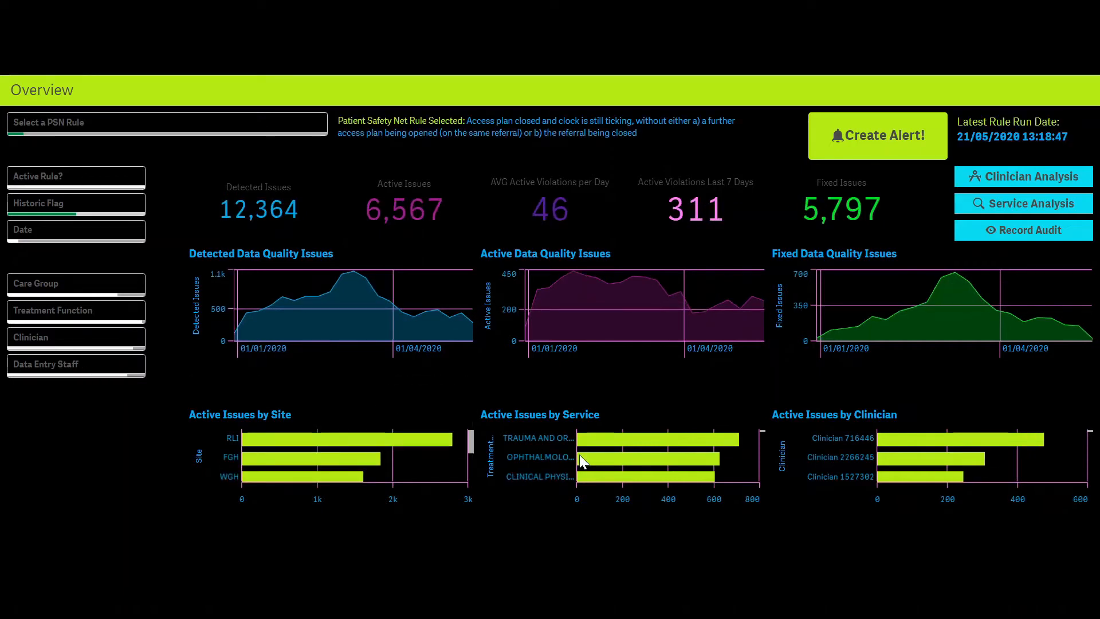
pyautogui.click(634, 438)
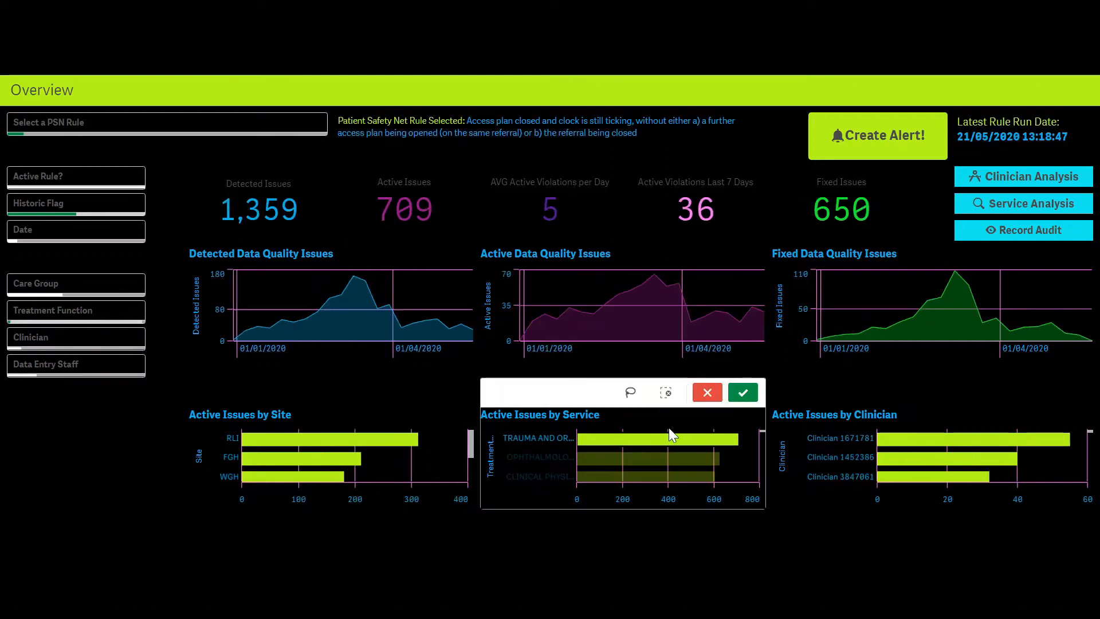
pyautogui.click(708, 393)
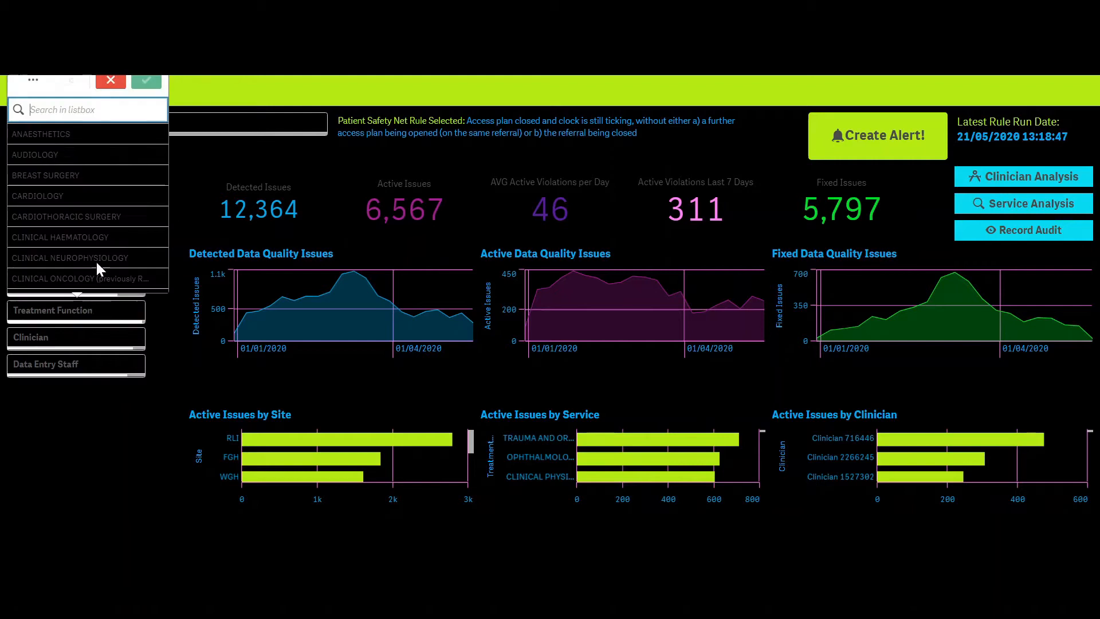
# Step: Filter the overview to the UROLOGY treatment function
pyautogui.write('ur')
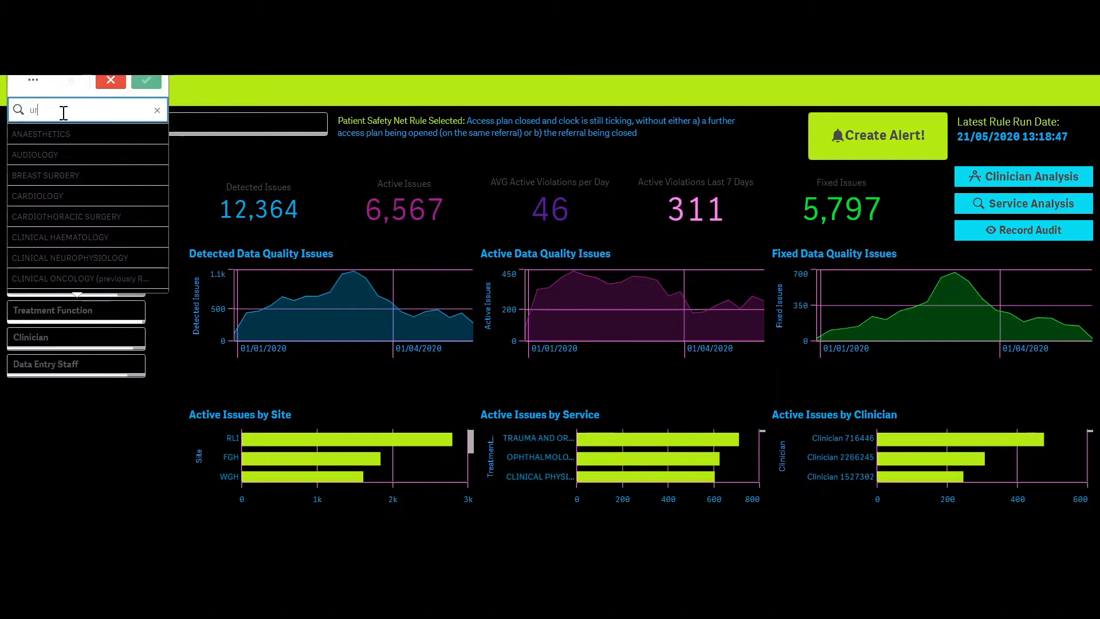
pyautogui.write('ol')
pyautogui.click(60, 130)
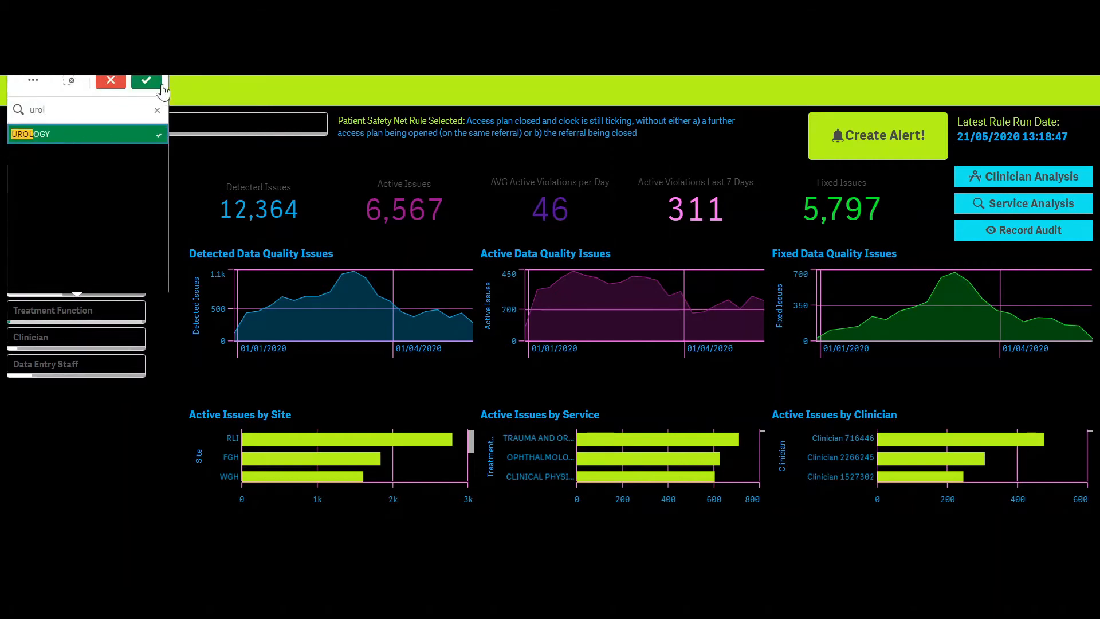
pyautogui.click(147, 80)
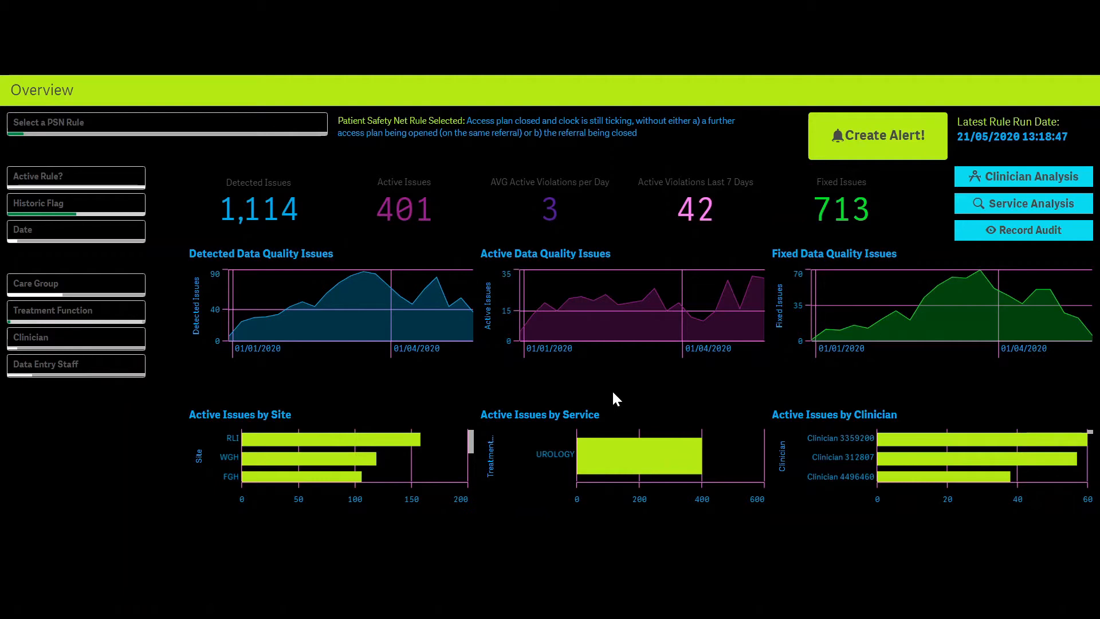
# Step: Narrow the overview to the clinician with the most active issues in the Active Issues by Clinician chart
pyautogui.click(920, 439)
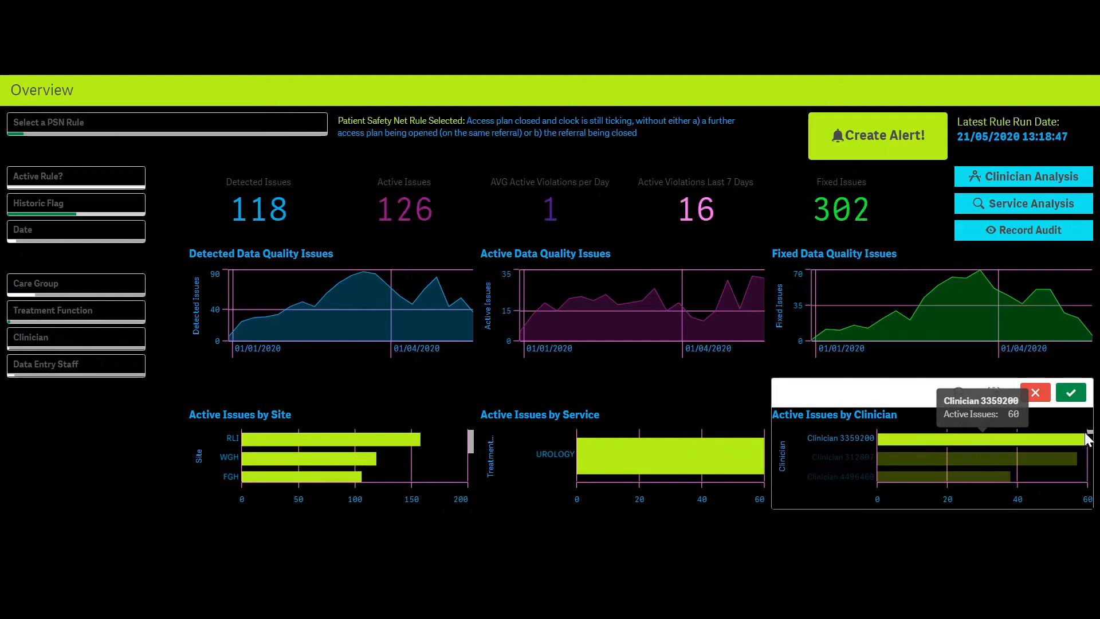
pyautogui.click(1071, 392)
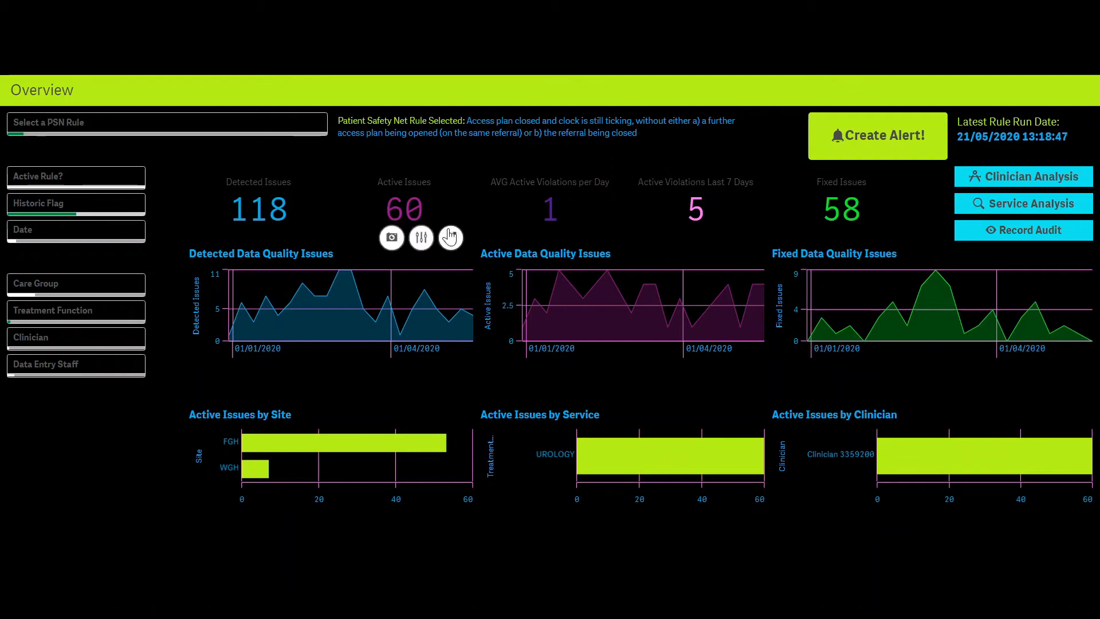
pyautogui.moveTo(741, 305)
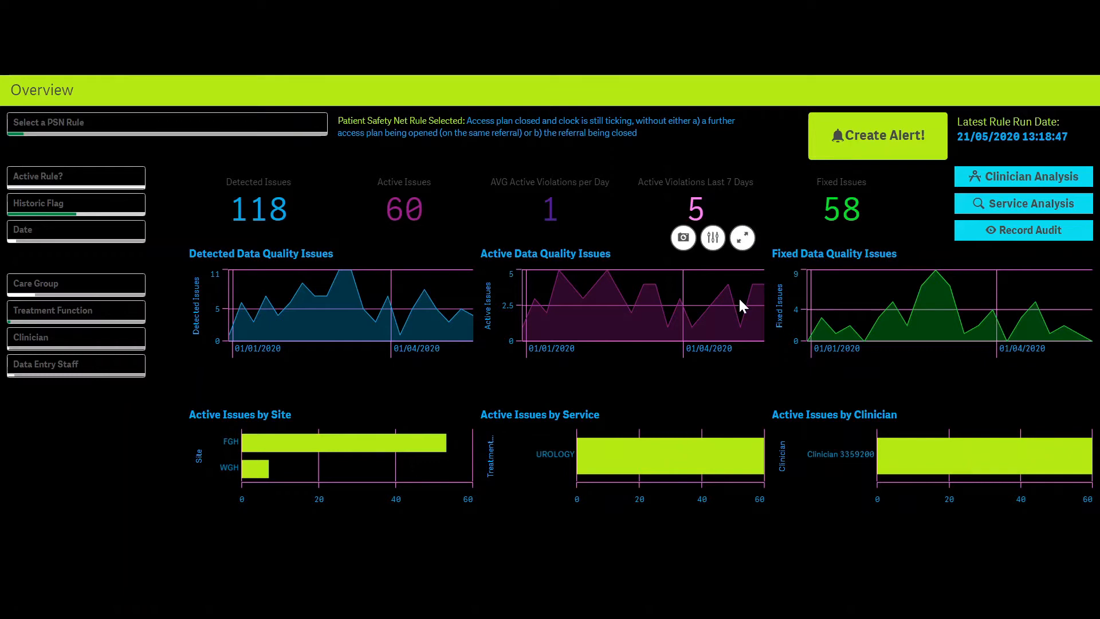
# Step: Open the clinician analysis and lasso-select the three data entry users with the most active issues in the Issues by Data Entry Staff chart
pyautogui.click(1054, 180)
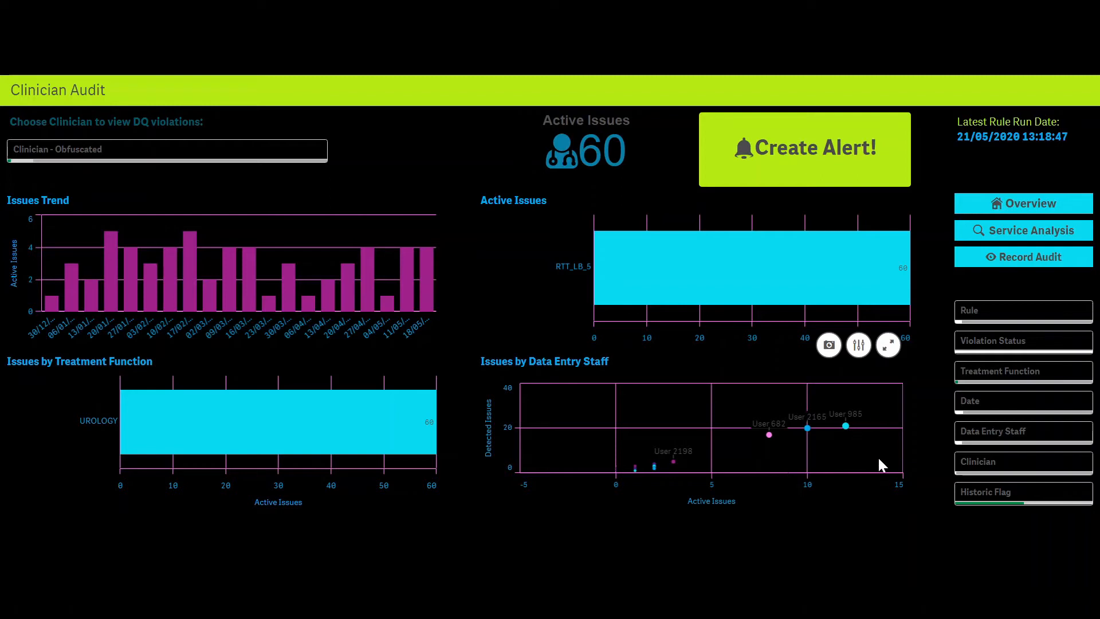
pyautogui.click(889, 343)
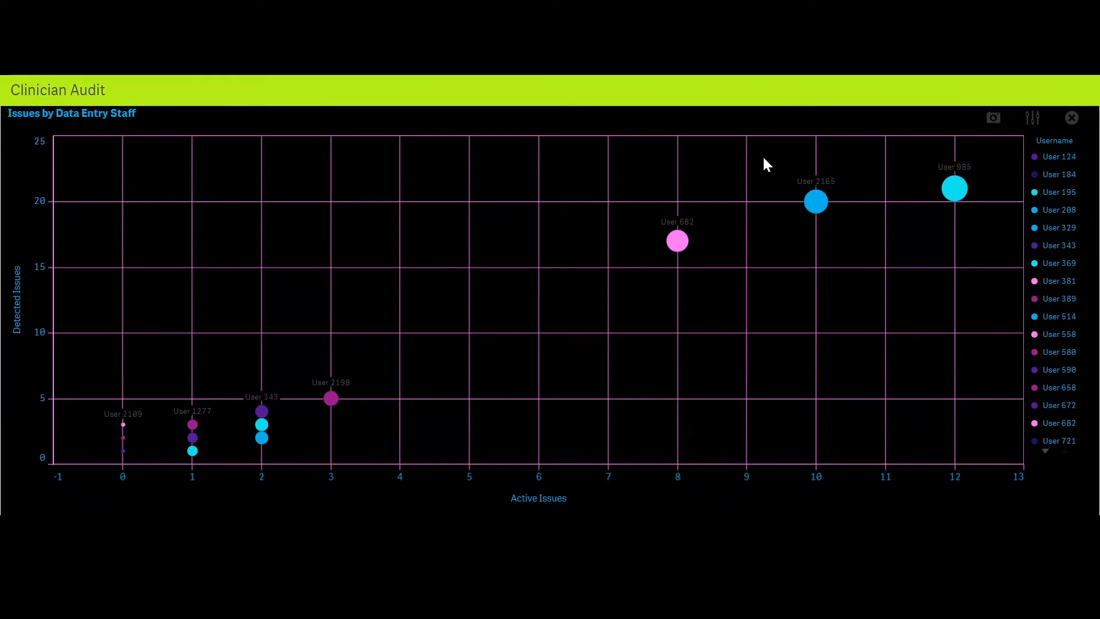
pyautogui.click(888, 297)
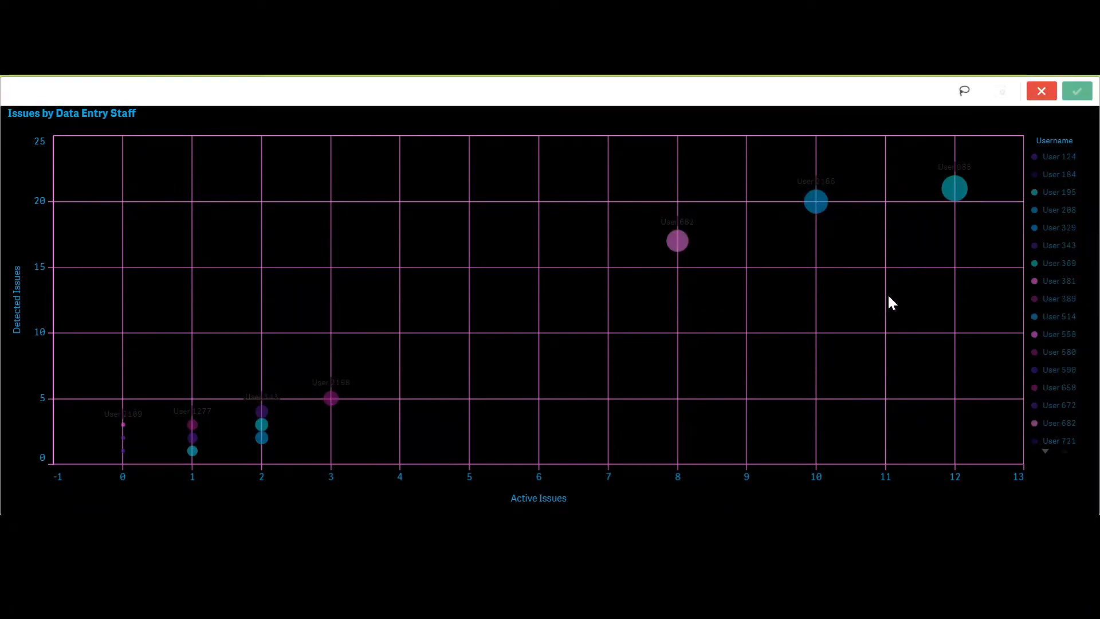
pyautogui.click(964, 92)
pyautogui.moveTo(996, 216)
pyautogui.mouseDown()
pyautogui.moveTo(847, 315)
pyautogui.moveTo(609, 207)
pyautogui.moveTo(902, 123)
pyautogui.mouseUp()
pyautogui.moveTo(986, 173); pyautogui.dragTo(999, 213)
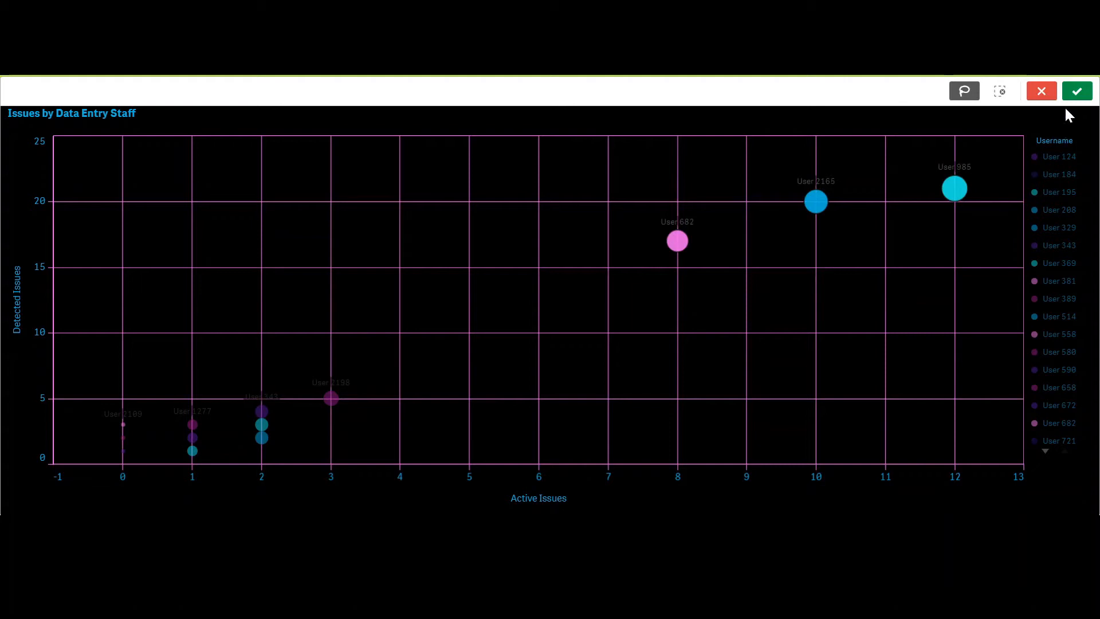
pyautogui.click(1078, 91)
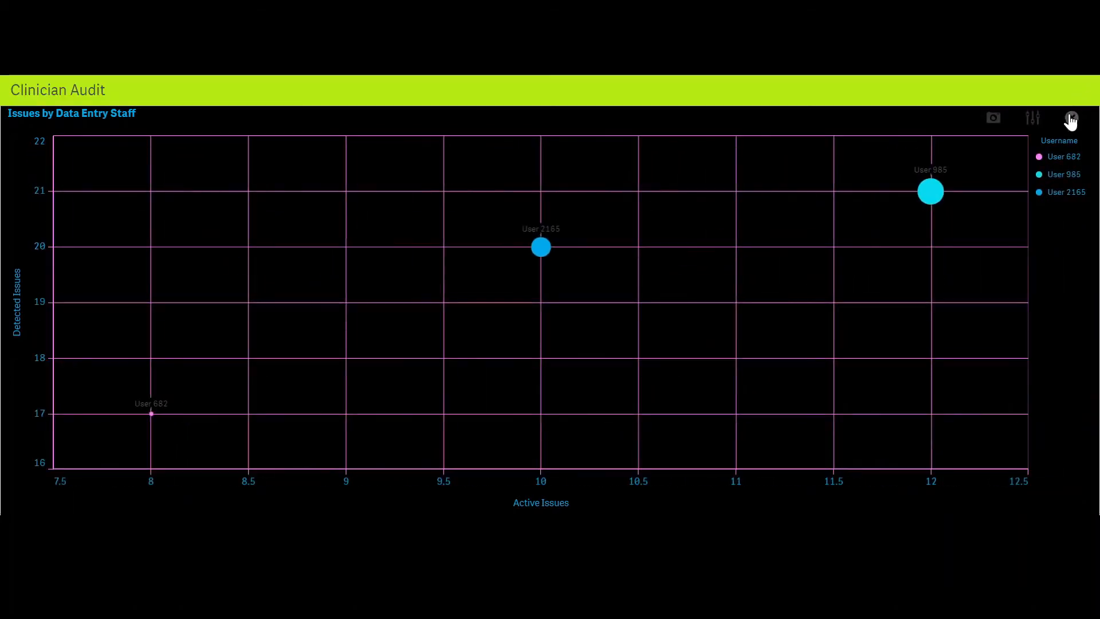
pyautogui.click(1071, 118)
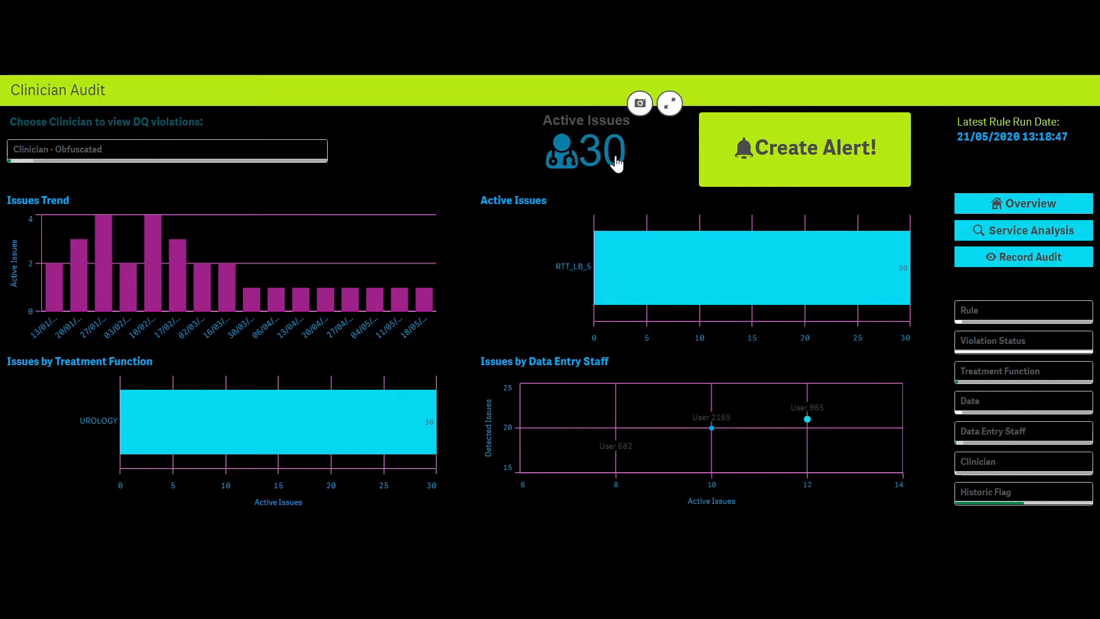
# Step: Start a new alert named "QW PSN Urology Clinician Active Waiting List Issues" without a description and proceed to its data selection
pyautogui.click(792, 143)
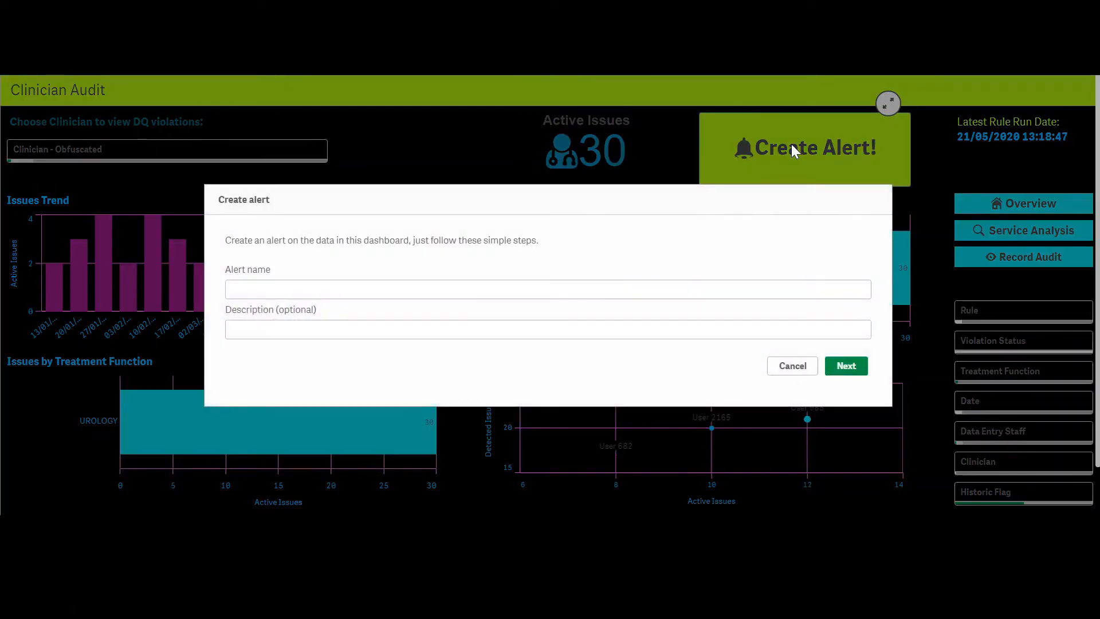
pyautogui.click(282, 291)
pyautogui.write('QW P')
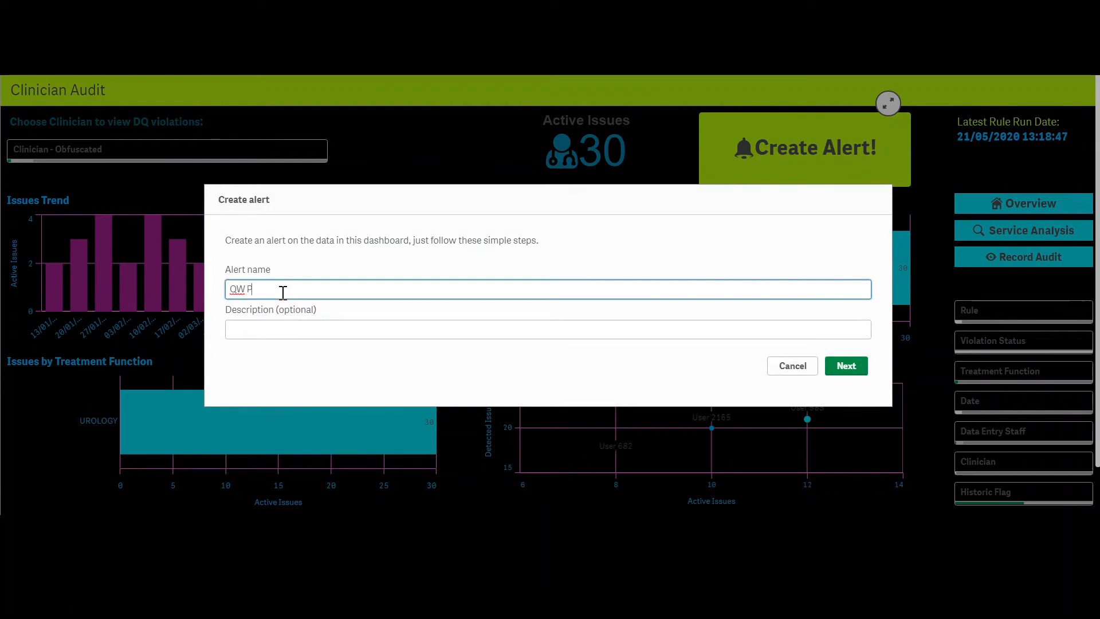
pyautogui.write('SN Urology CLinician Act')
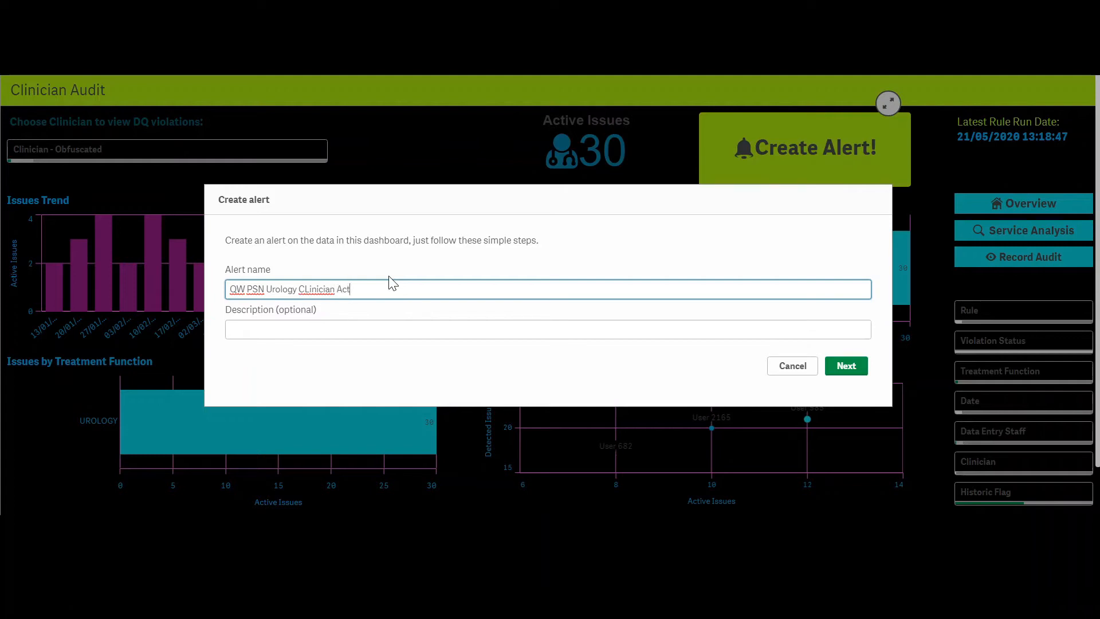
pyautogui.write('ive Waiting LIst Issues')
pyautogui.press('BackSpace')
pyautogui.write('i')
pyautogui.click(308, 290)
pyautogui.press('BackSpace')
pyautogui.write('l')
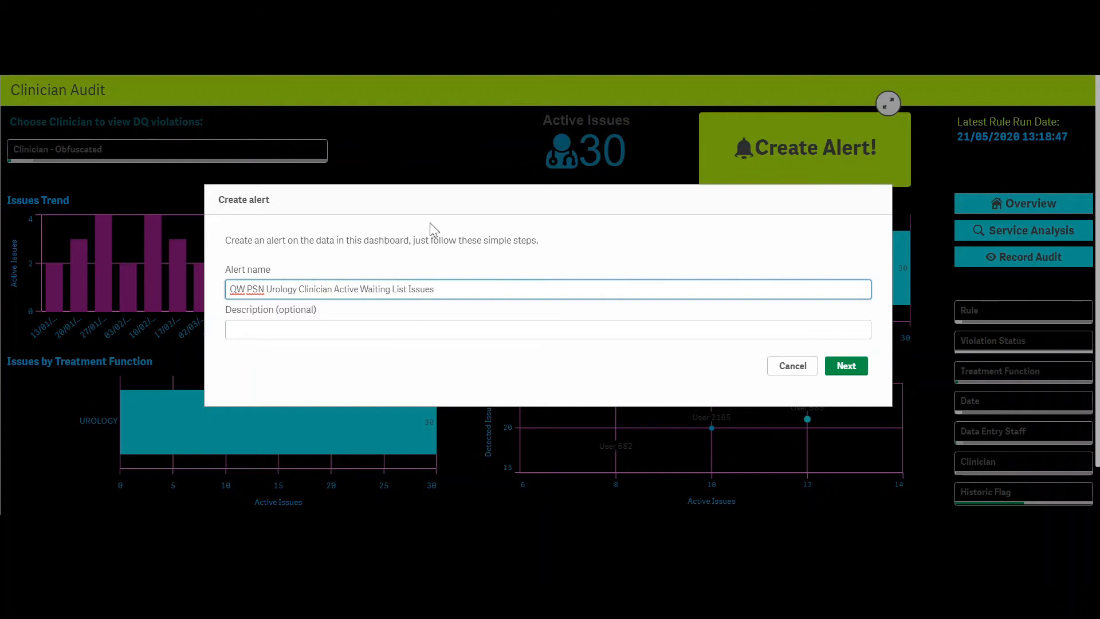
pyautogui.click(845, 367)
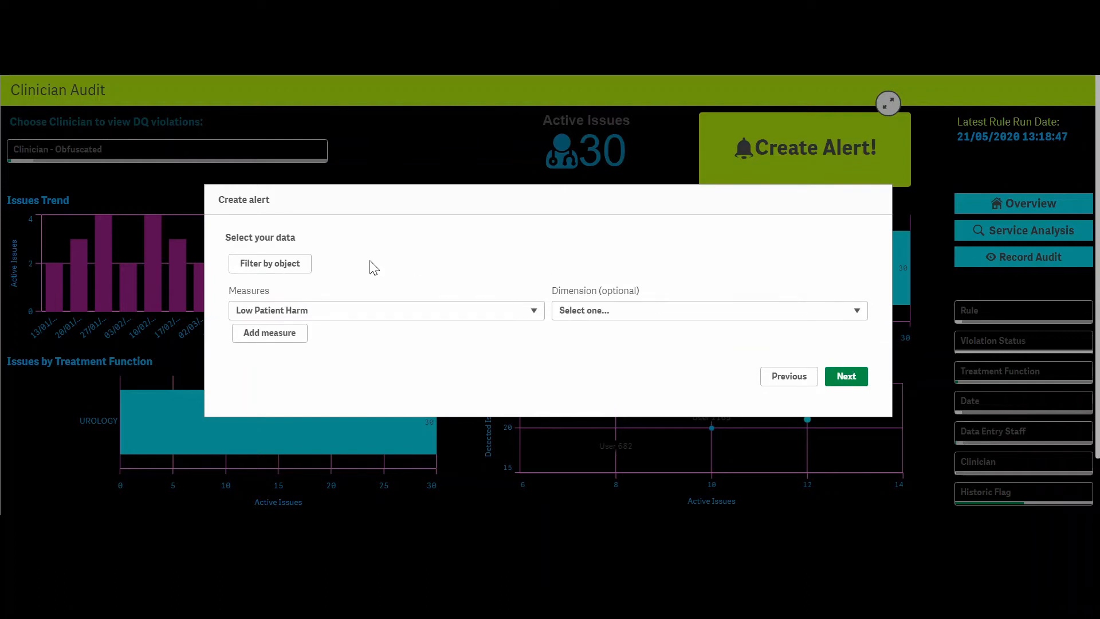
# Step: Base the alert's data on the Active Issues KPI object and add Active Issues as its measure
pyautogui.click(280, 265)
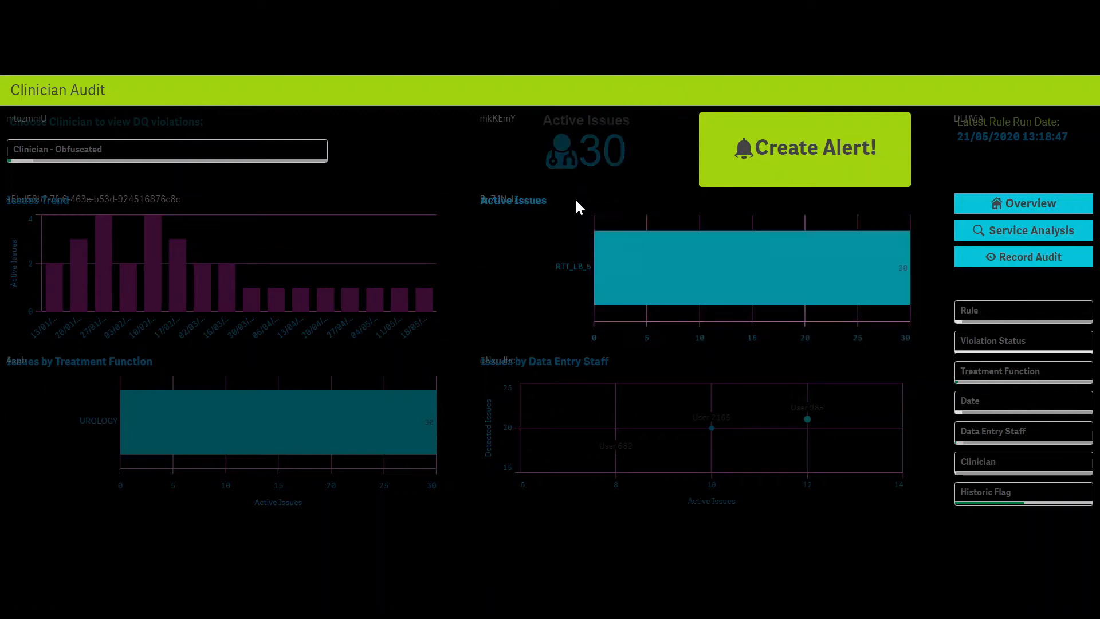
pyautogui.click(602, 150)
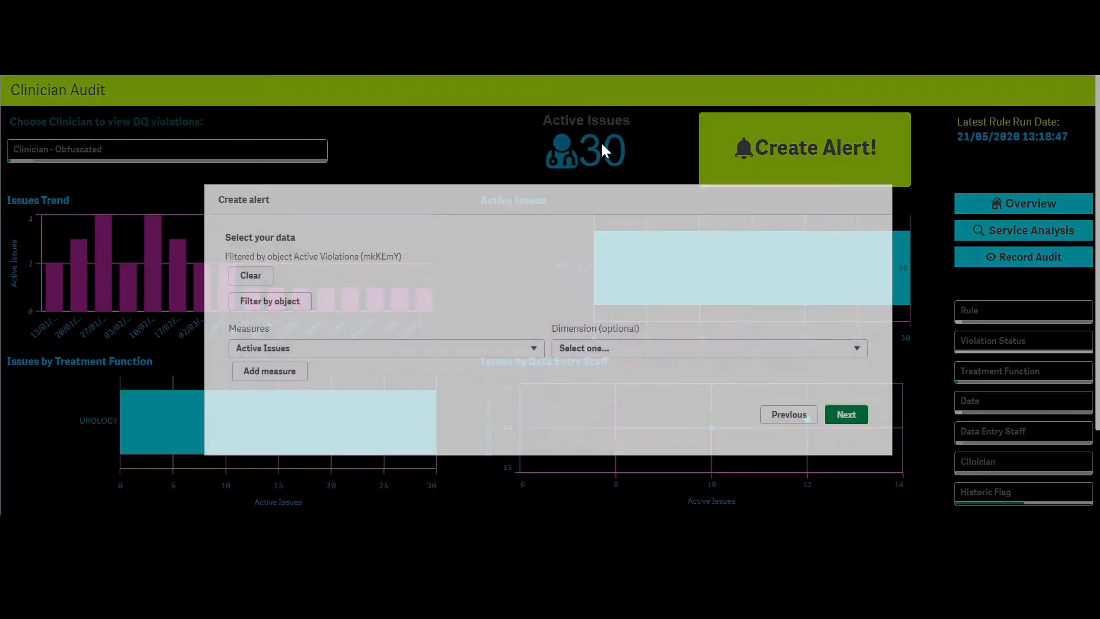
pyautogui.click(290, 377)
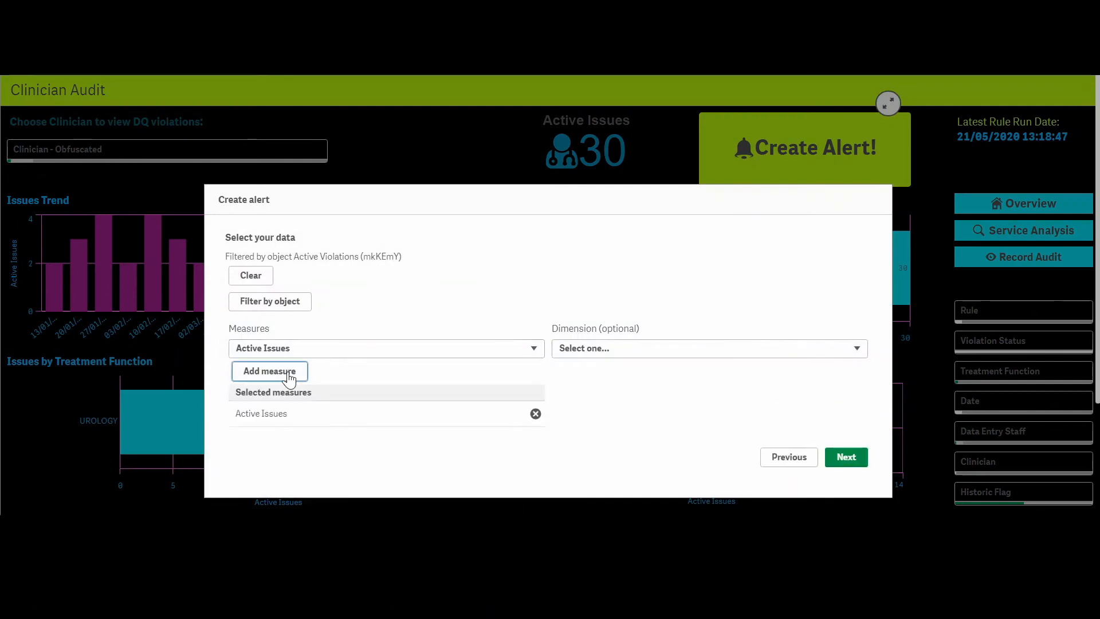
pyautogui.click(847, 457)
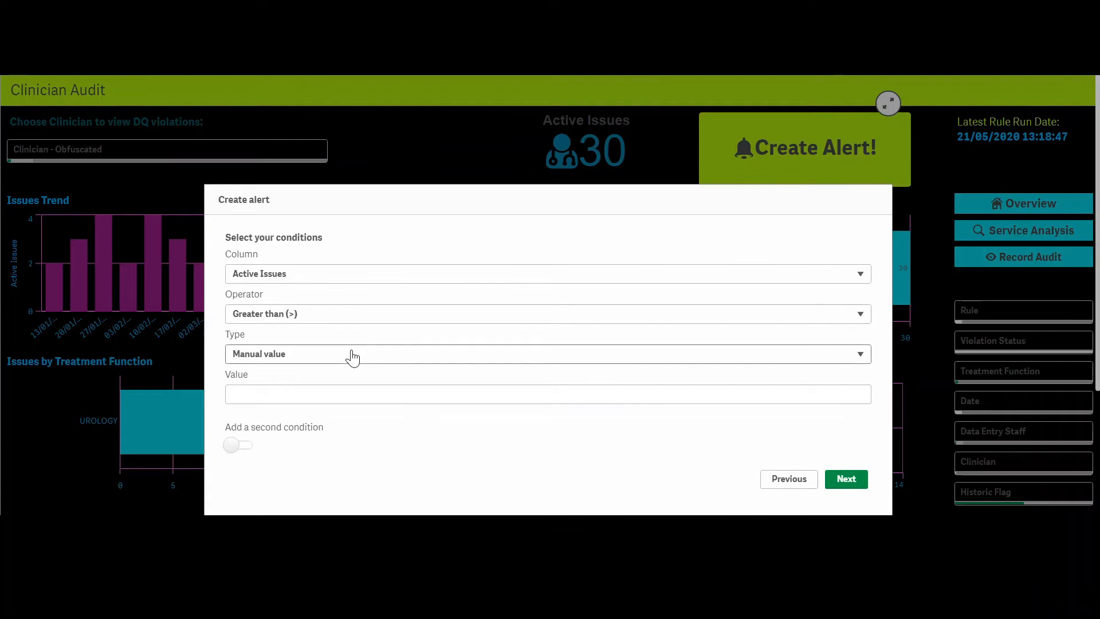
# Step: Set the alert condition to Active Issues greater than the manual value 0 and keep its channels on All
pyautogui.click(267, 393)
pyautogui.write('0')
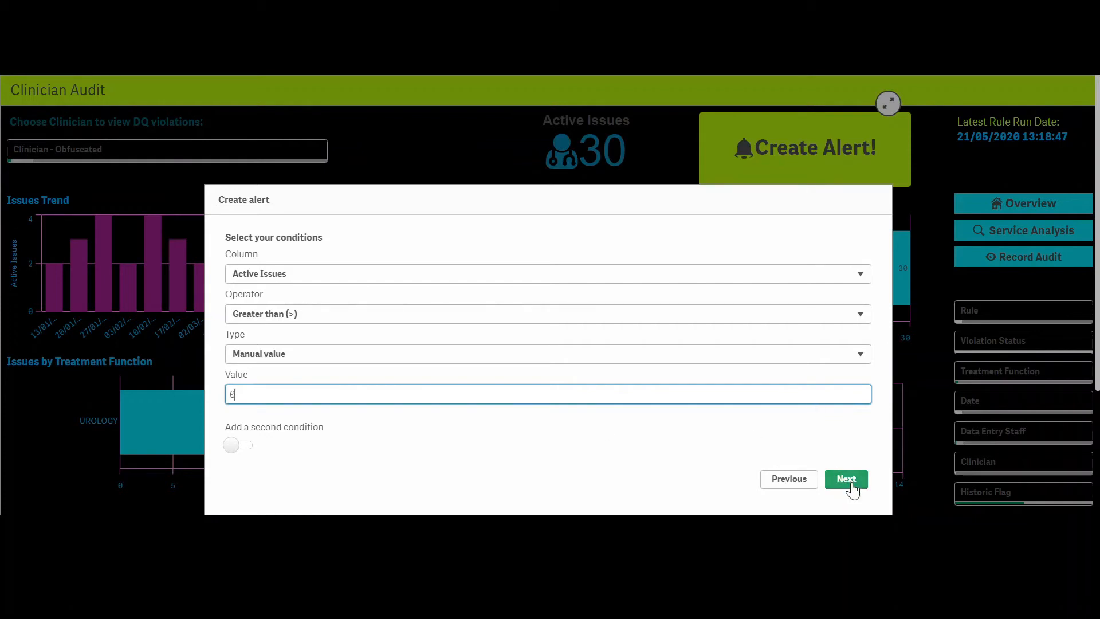
pyautogui.click(853, 490)
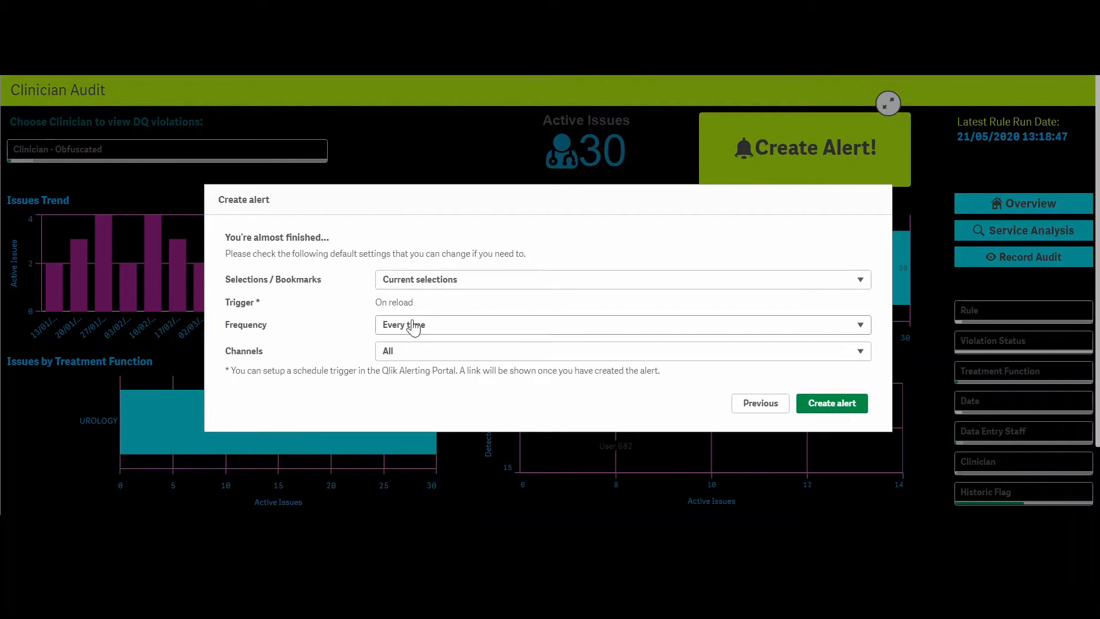
pyautogui.click(414, 352)
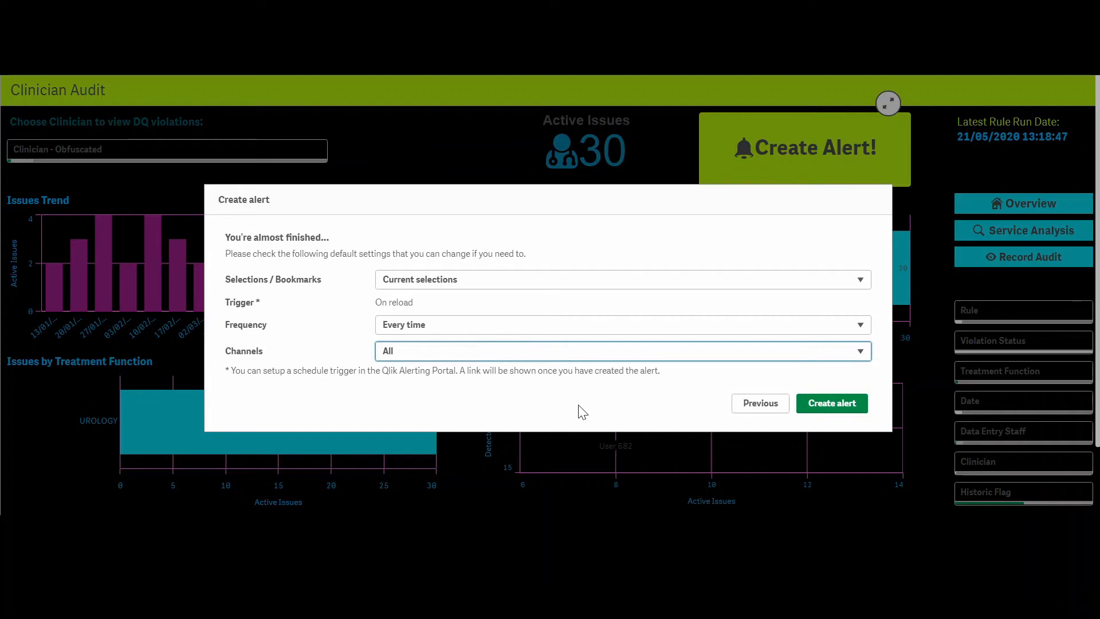
# Step: Create the alert with the current selections, every-time frequency and all channels, and refresh the Data Alerts list in Qlik Alerting
pyautogui.click(846, 404)
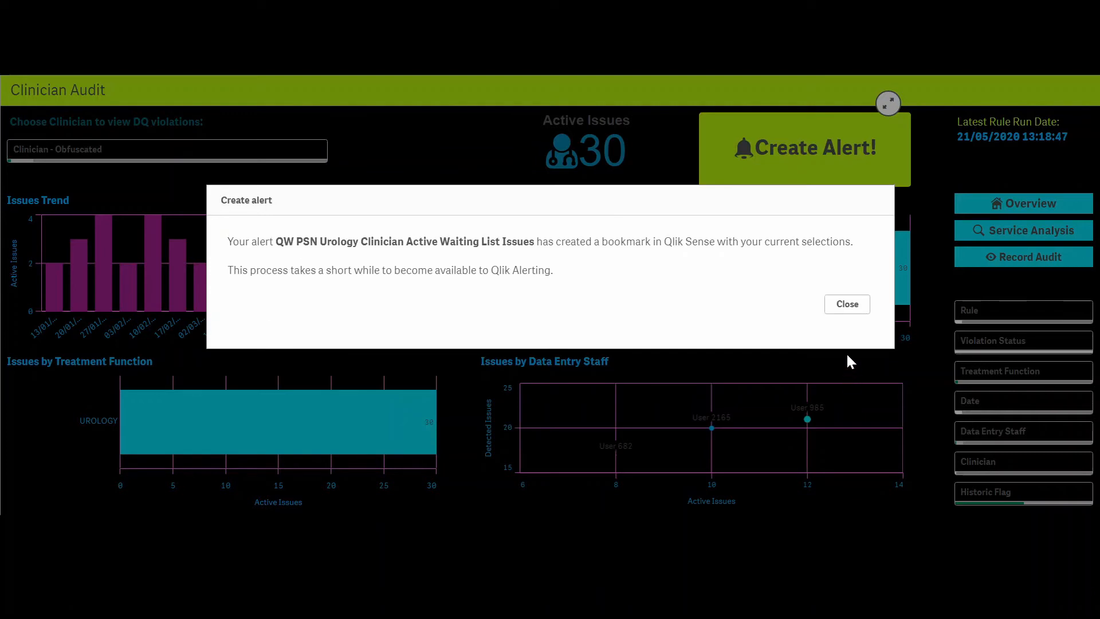
pyautogui.click(846, 303)
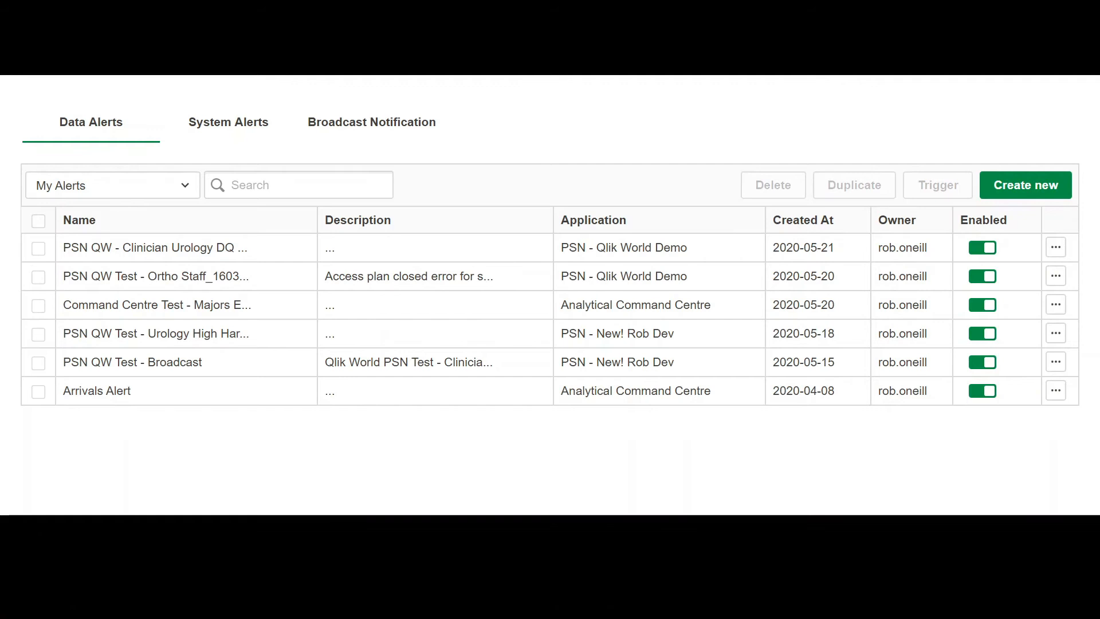
pyautogui.press('F5')
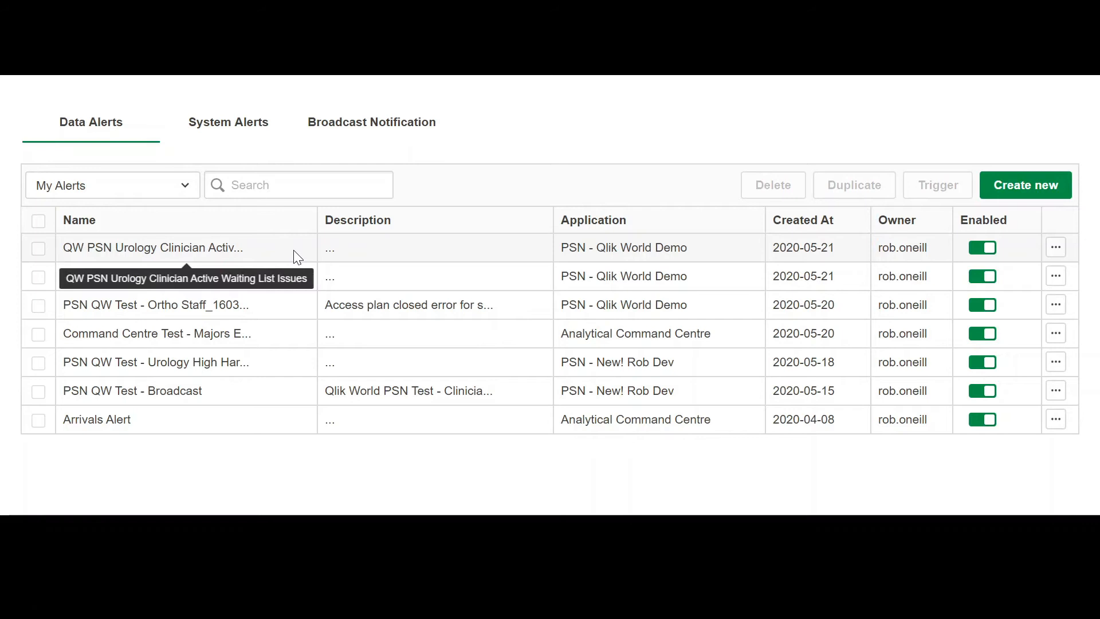
# Step: Open the QW PSN Urology Clinician Active Waiting List Issues alert for editing and review its data, condition and schedule settings
pyautogui.click(1057, 248)
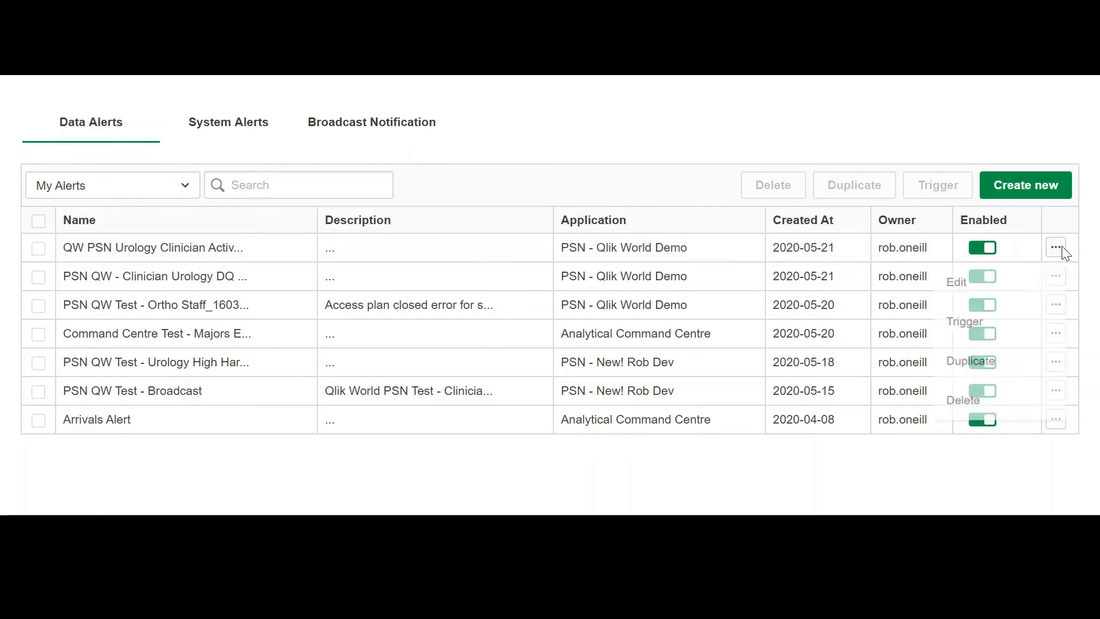
pyautogui.click(993, 289)
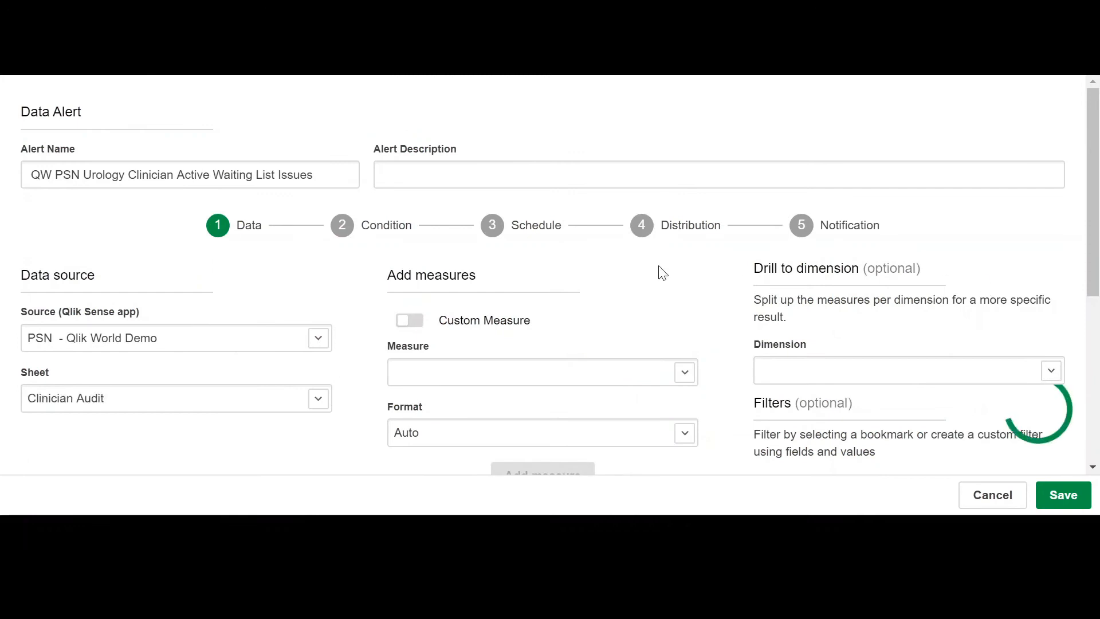
pyautogui.scroll(-1, 659, 273)
pyautogui.click(373, 181)
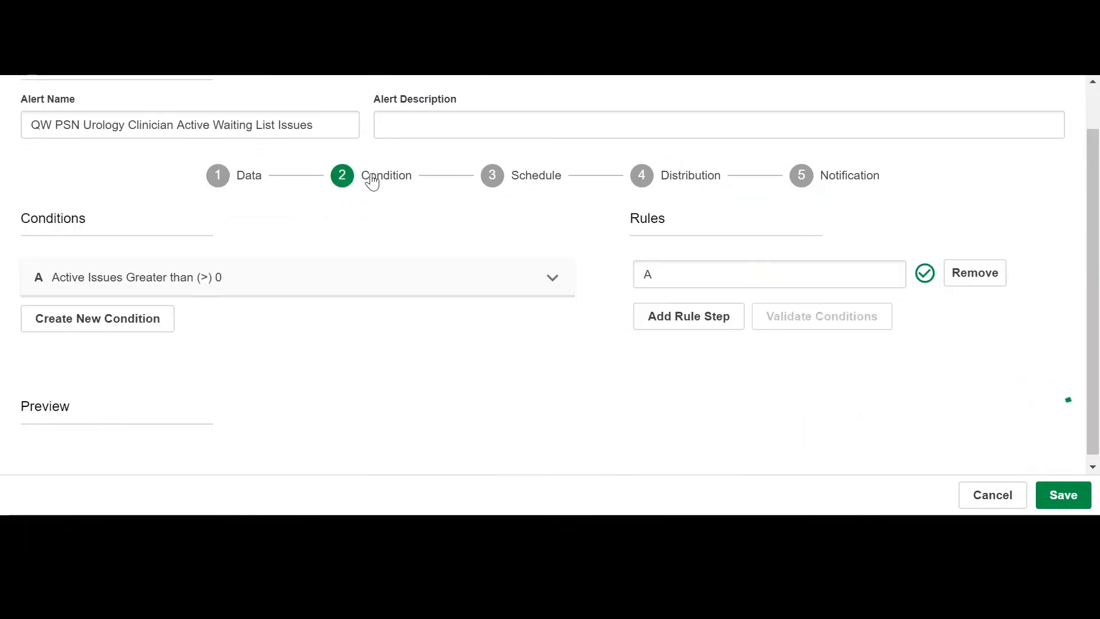
pyautogui.click(530, 182)
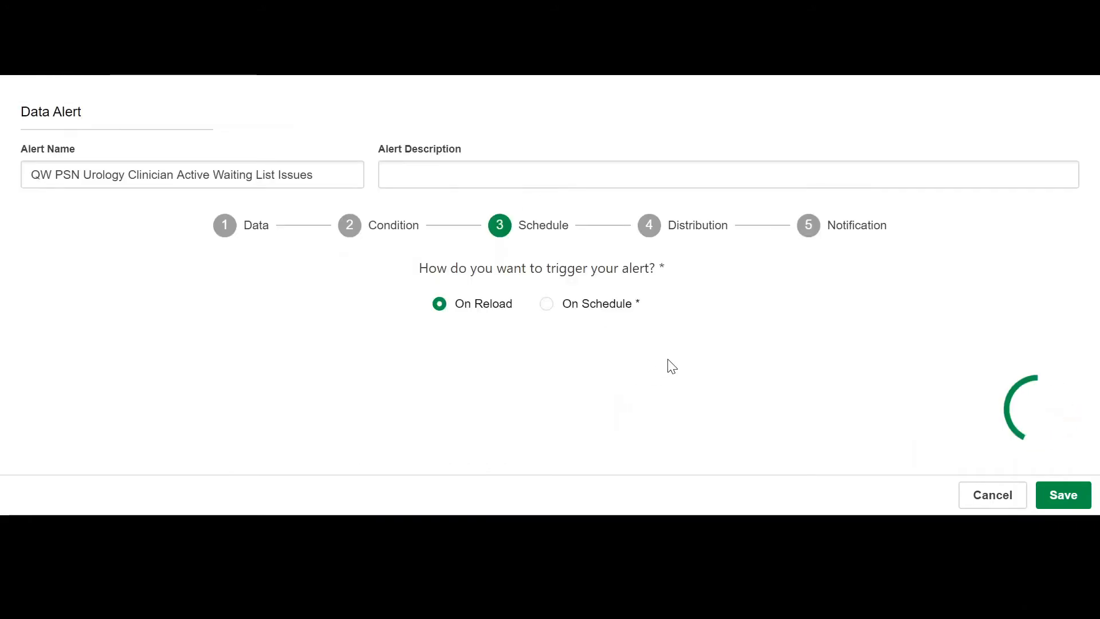
# Step: Enable advanced distribution as a broadcast alert, assign the QW PSN Demo group as recipients, and save the alert
pyautogui.click(686, 234)
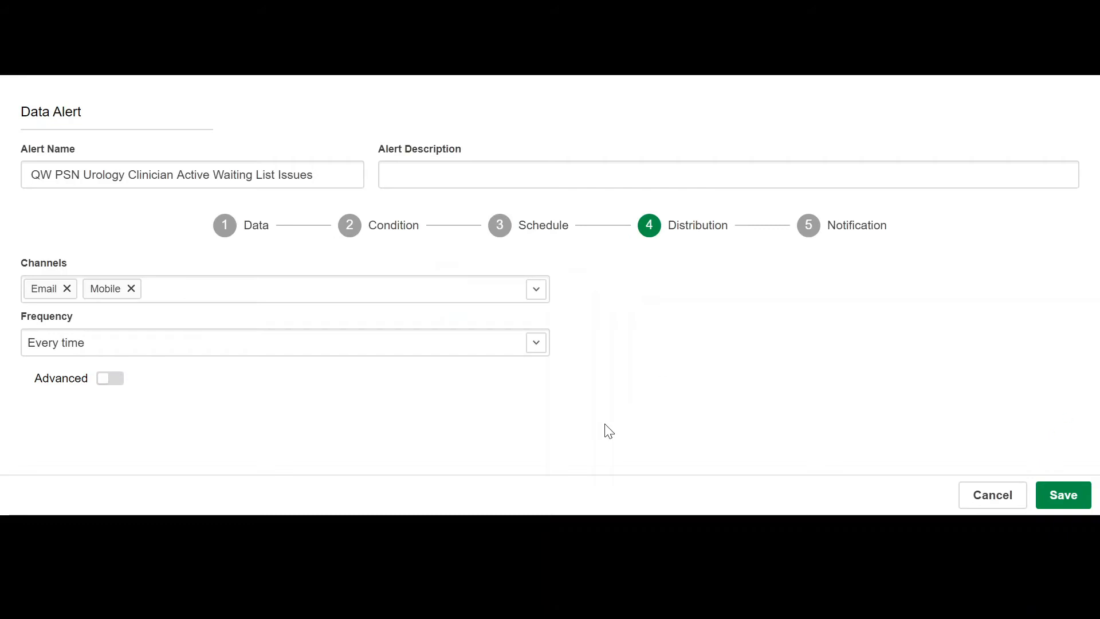
pyautogui.click(117, 379)
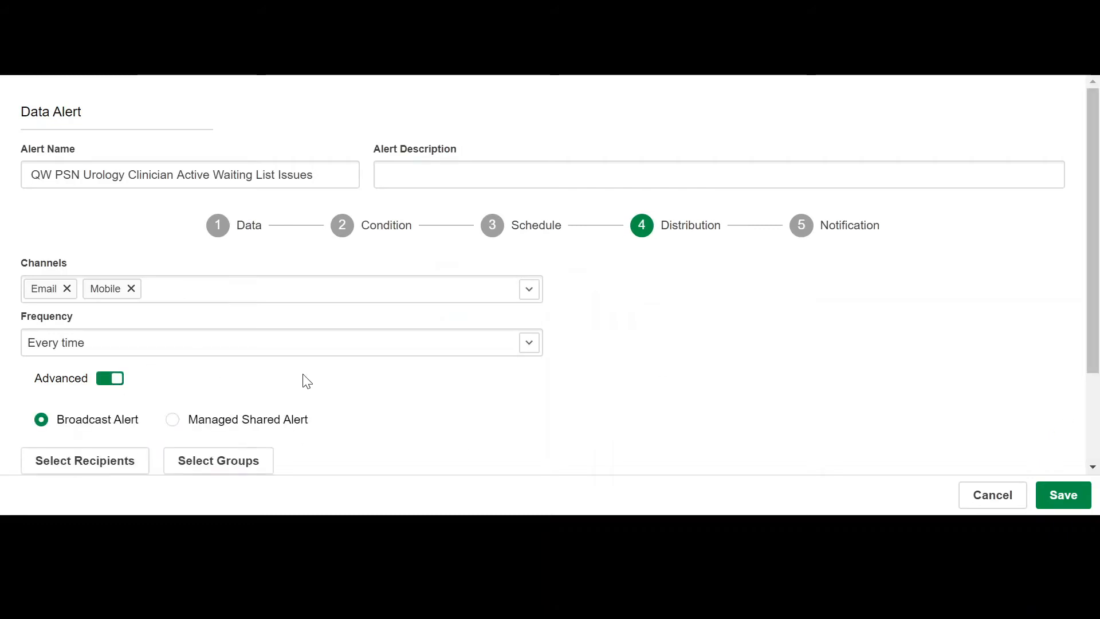
pyautogui.scroll(-2, 343, 395)
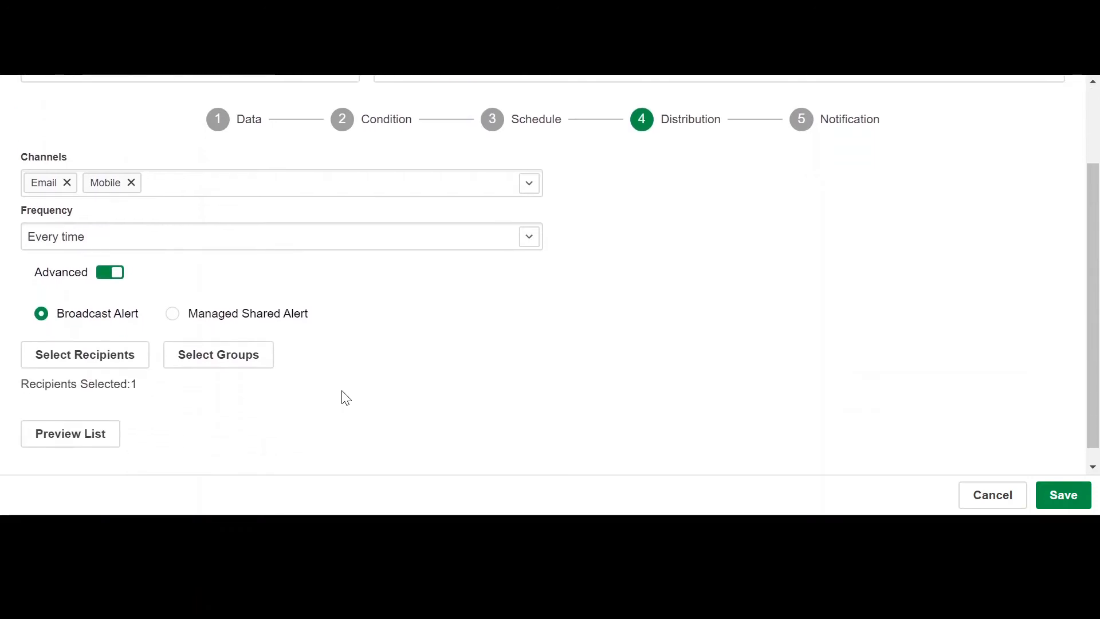
pyautogui.click(236, 339)
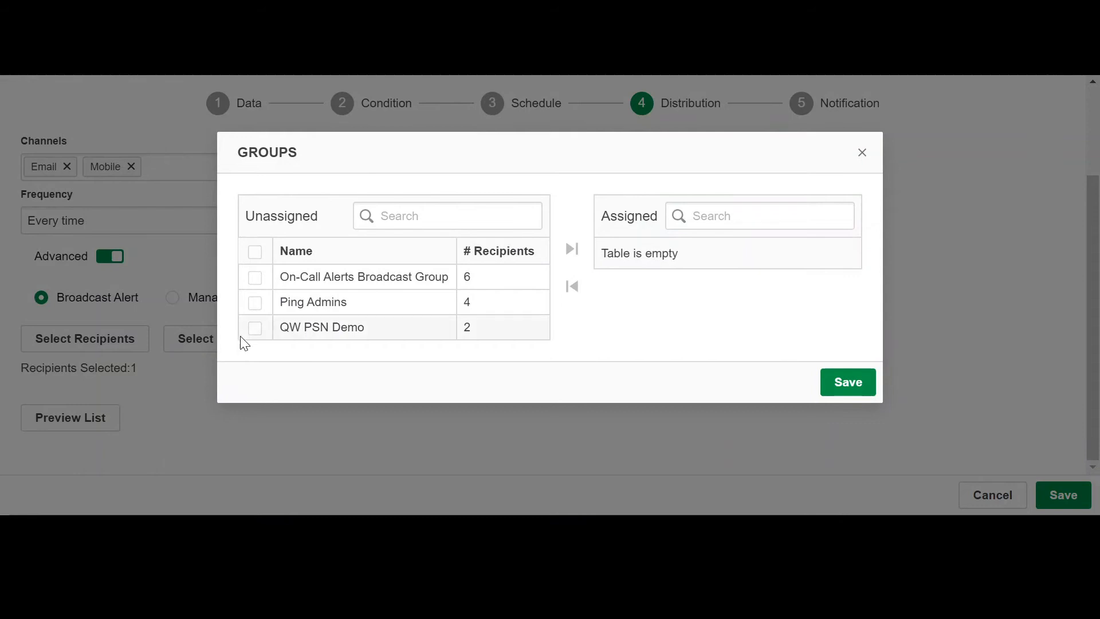
pyautogui.click(255, 329)
pyautogui.click(572, 248)
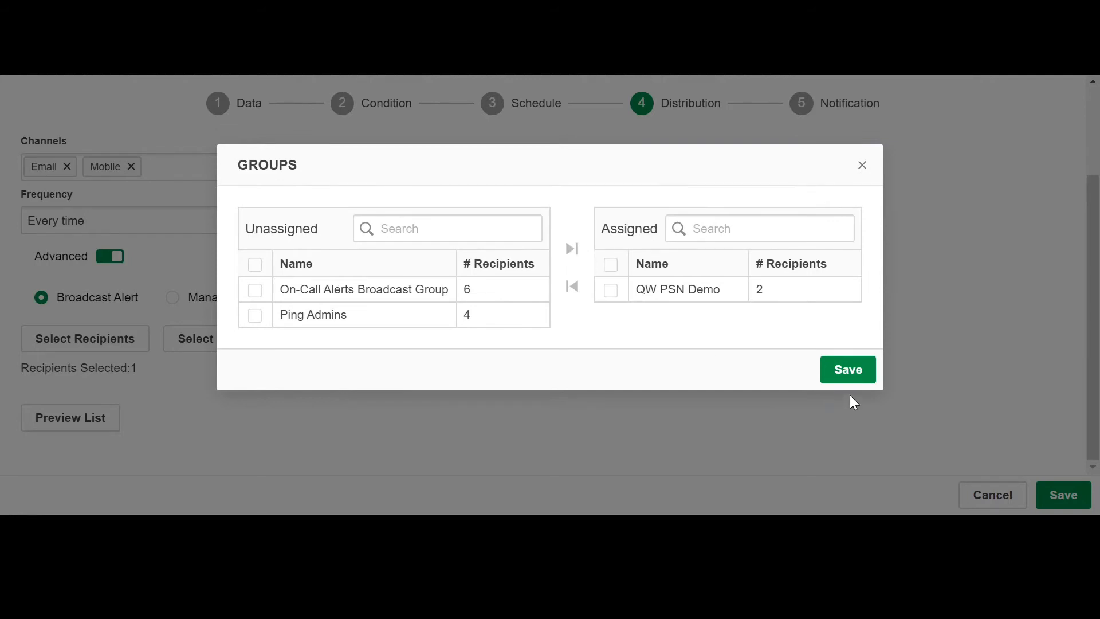
pyautogui.click(847, 371)
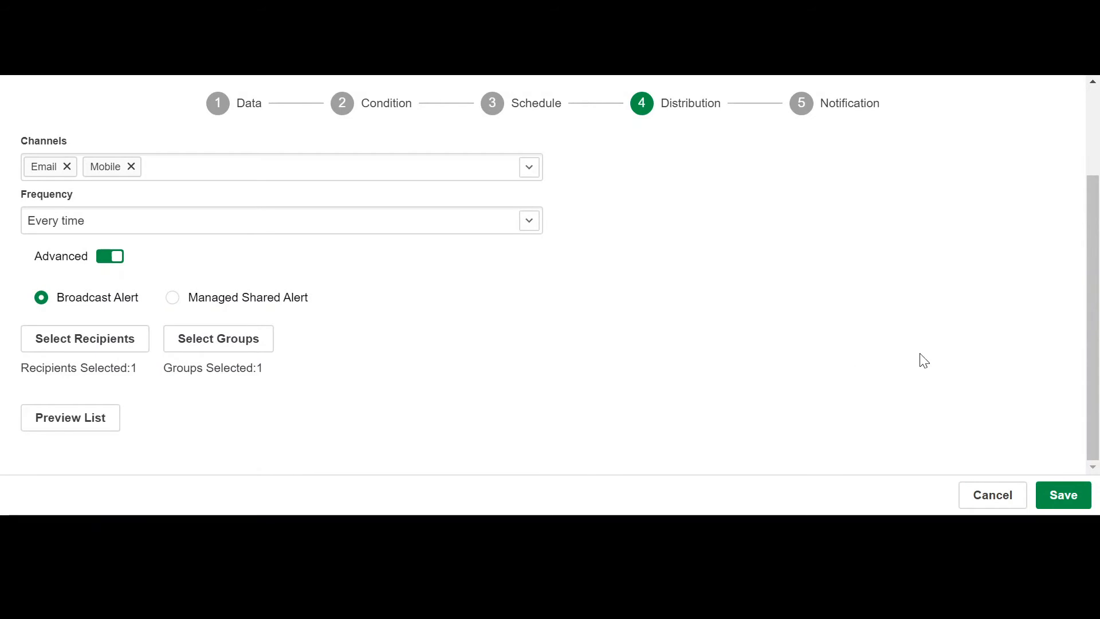
pyautogui.click(1060, 501)
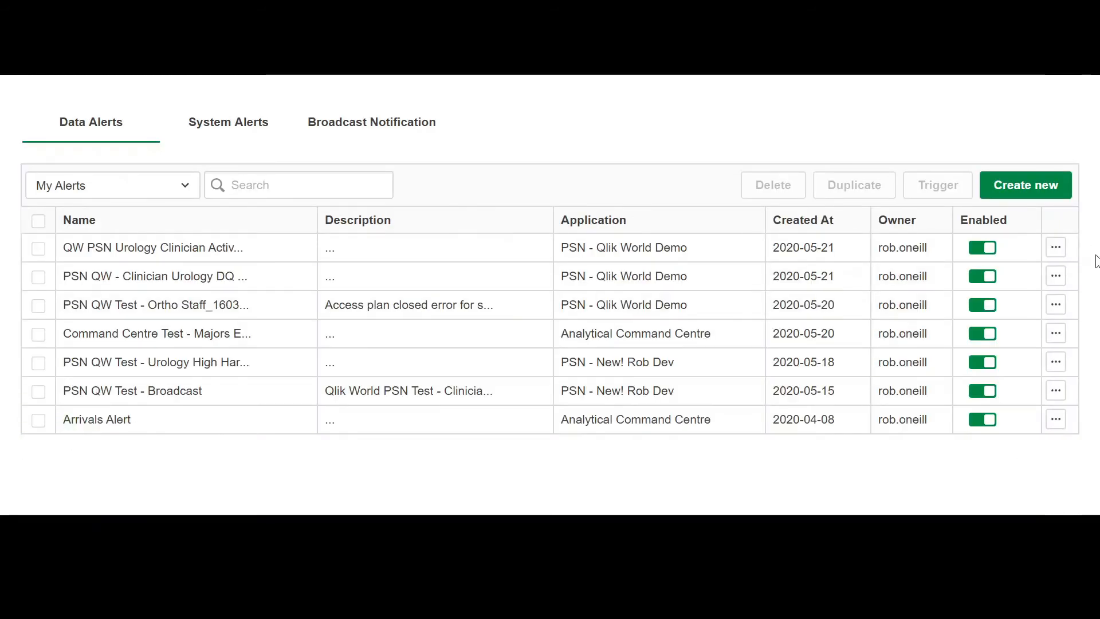
# Step: Manually trigger the QW PSN Urology Clinician Active Waiting List Issues alert and confirm the request
pyautogui.click(1056, 247)
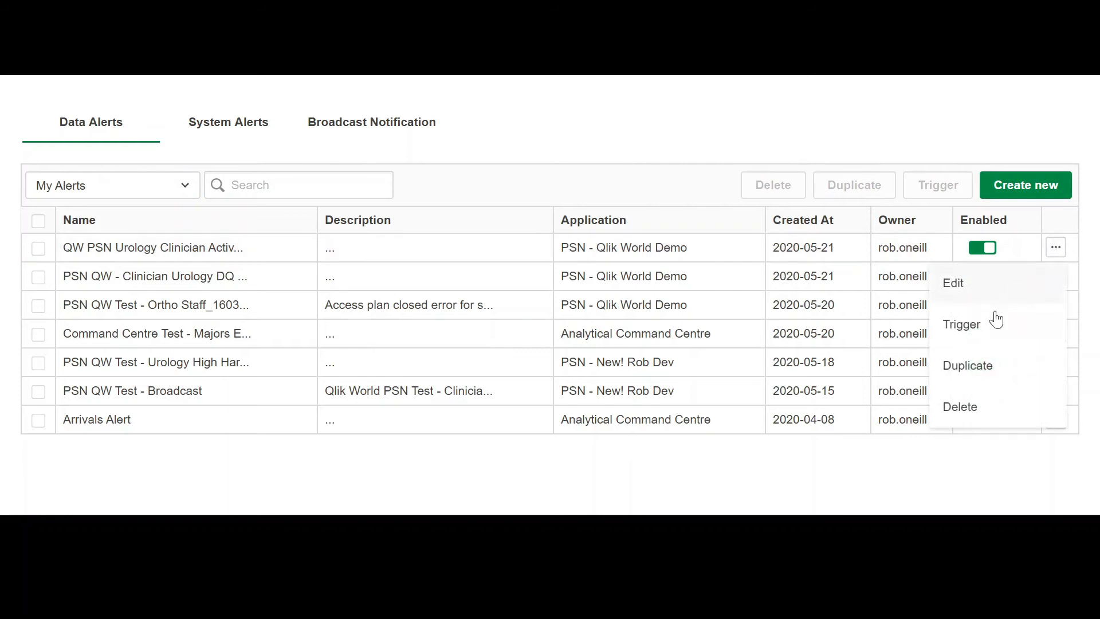
pyautogui.click(978, 336)
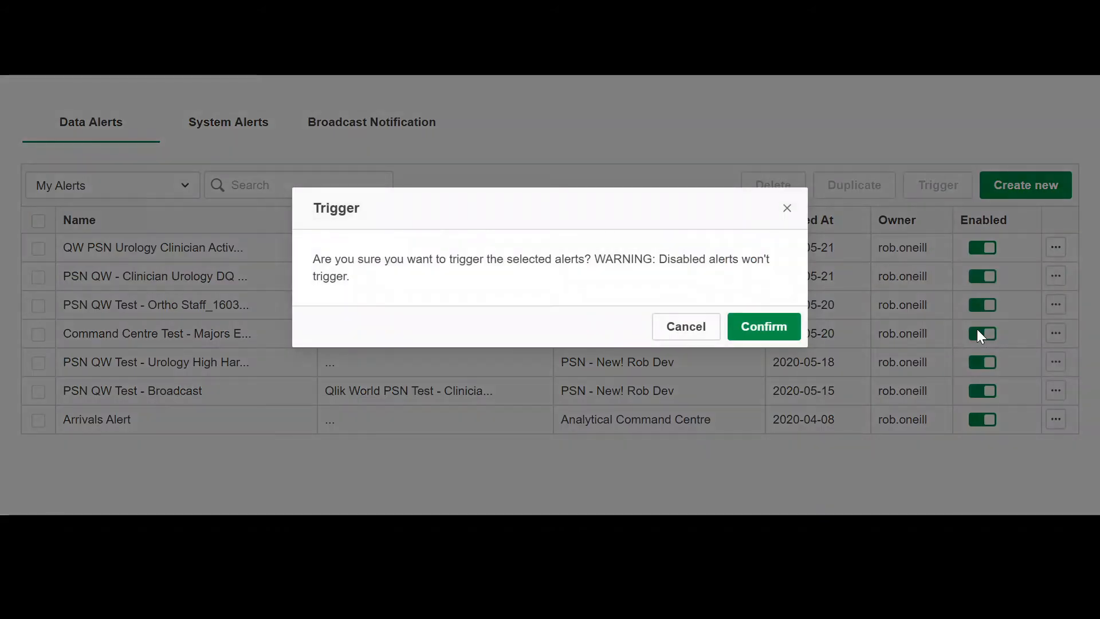
pyautogui.click(779, 329)
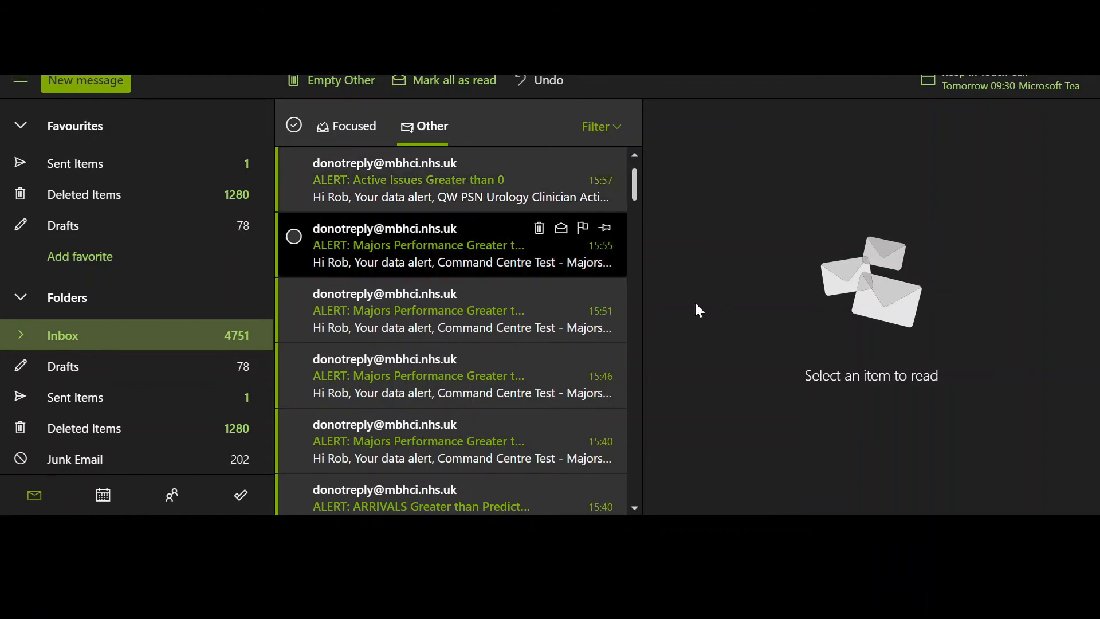
# Step: Switch to the mail inbox, read the "ALERT: Active Issues Greater than 0" message and follow its link to PSN - Qlik World Demo
pyautogui.click(491, 194)
pyautogui.scroll(-3, 773, 352)
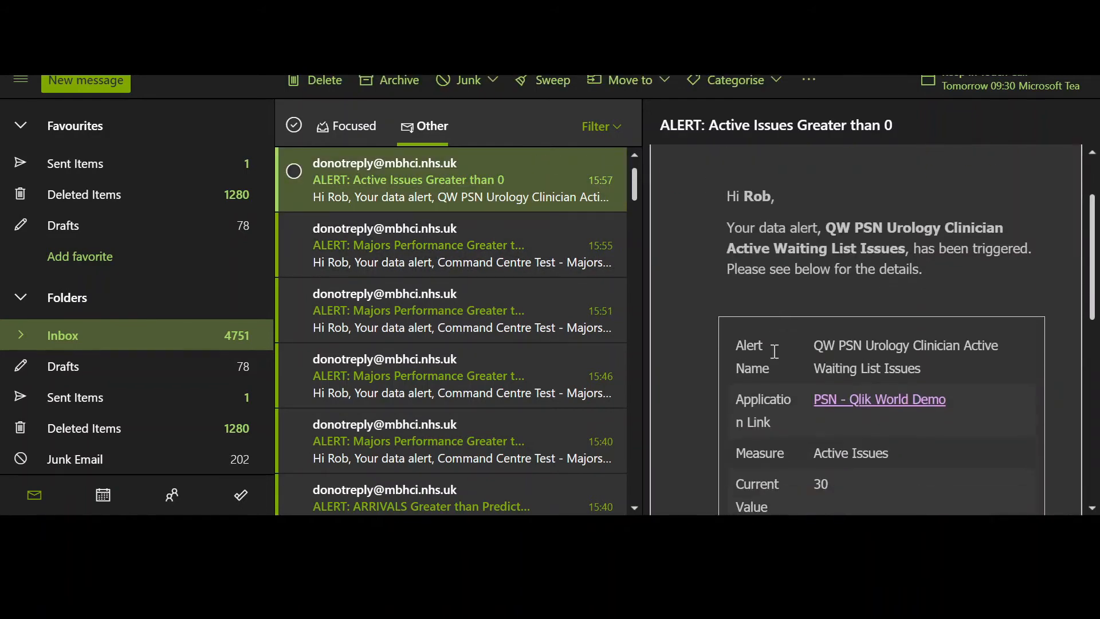
pyautogui.click(860, 371)
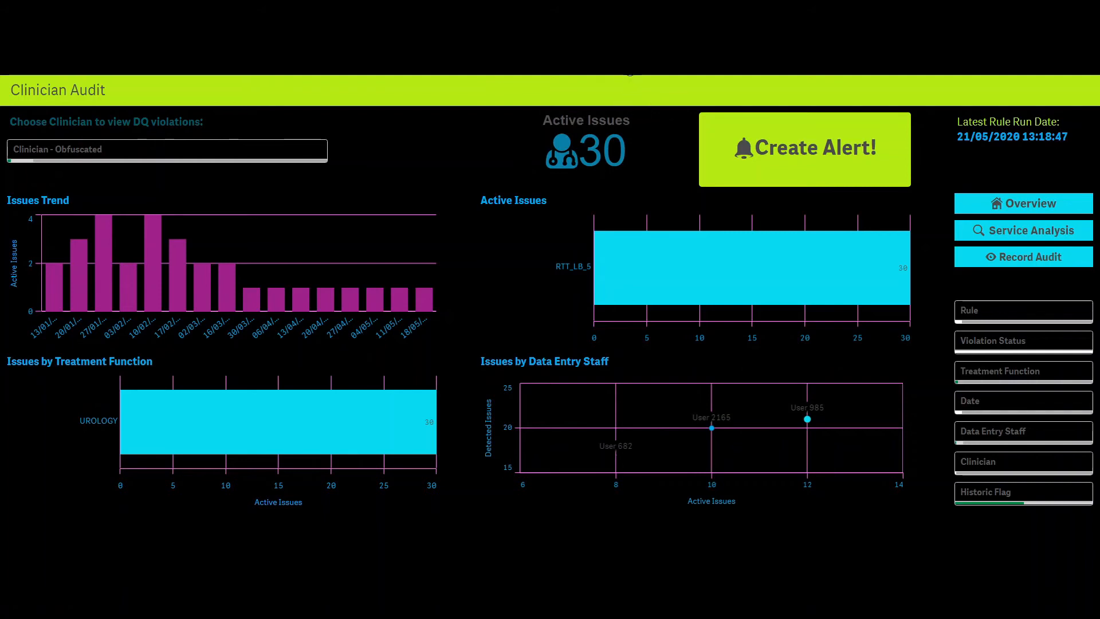
# Step: Clear all selections in the Clinician Audit sheet and go to the Record Audit sheet
pyautogui.click(525, 65)
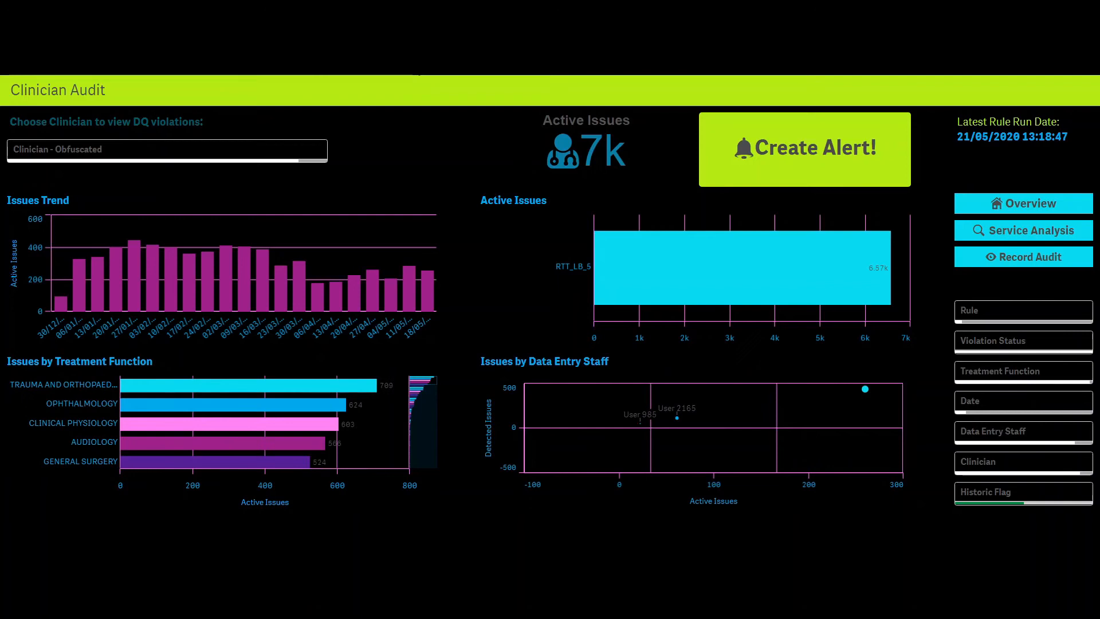
pyautogui.click(1029, 263)
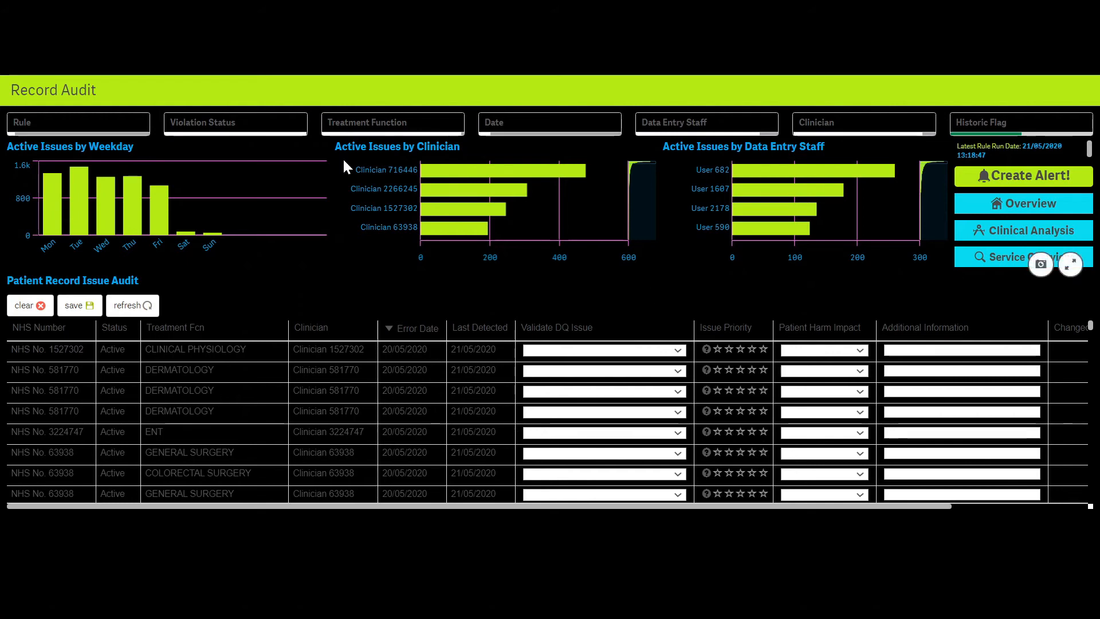
# Step: Filter the Record Audit sheet to the UROLOGY treatment function
pyautogui.click(382, 125)
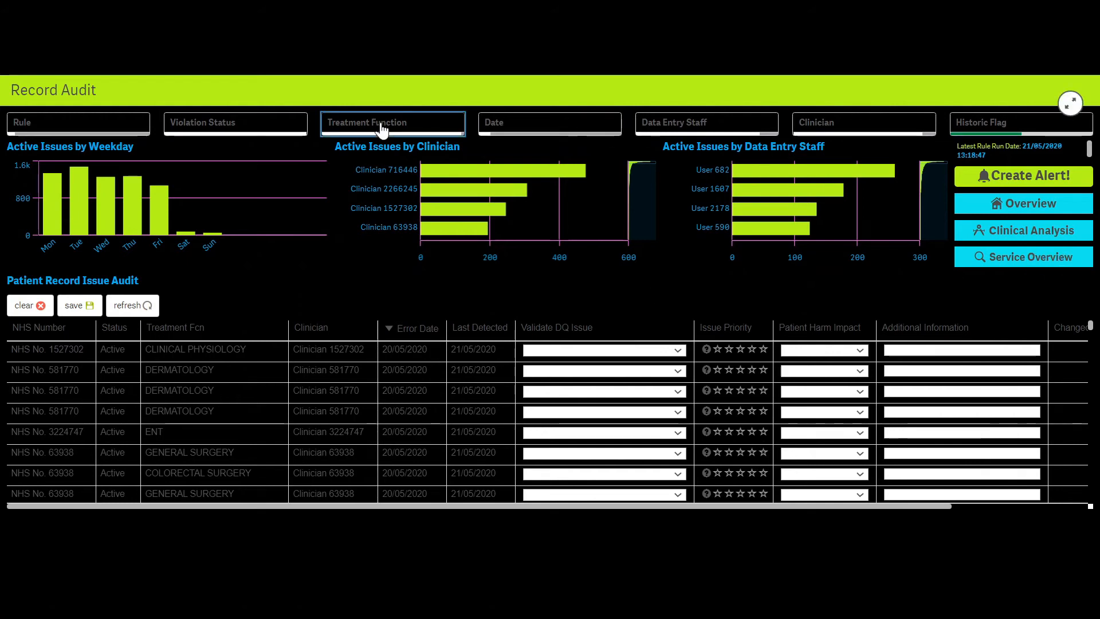
pyautogui.write('urol')
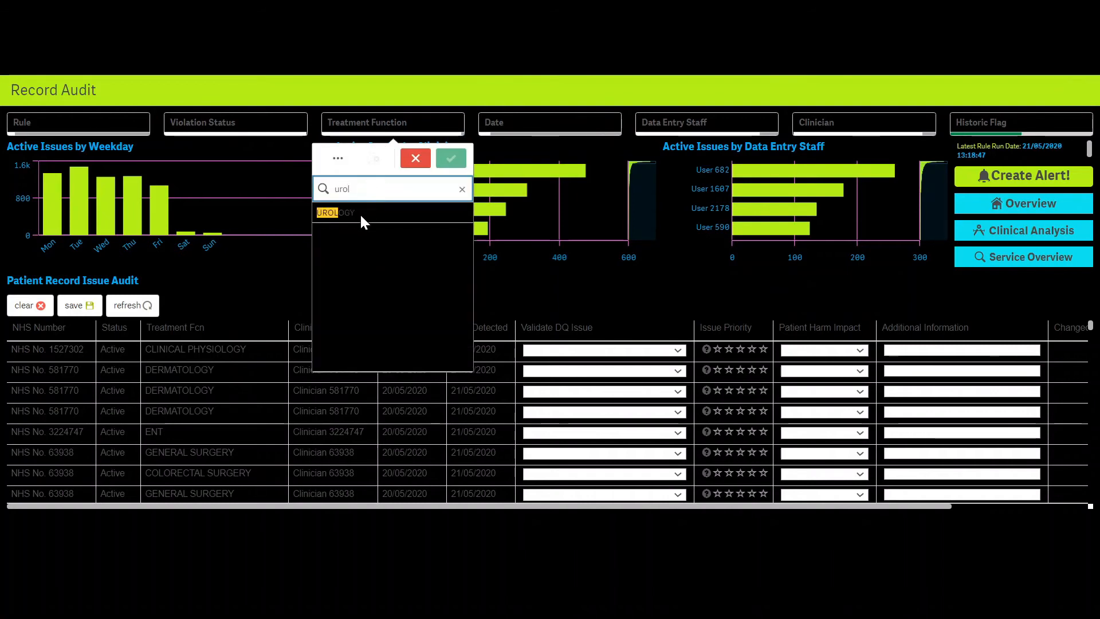
pyautogui.click(361, 216)
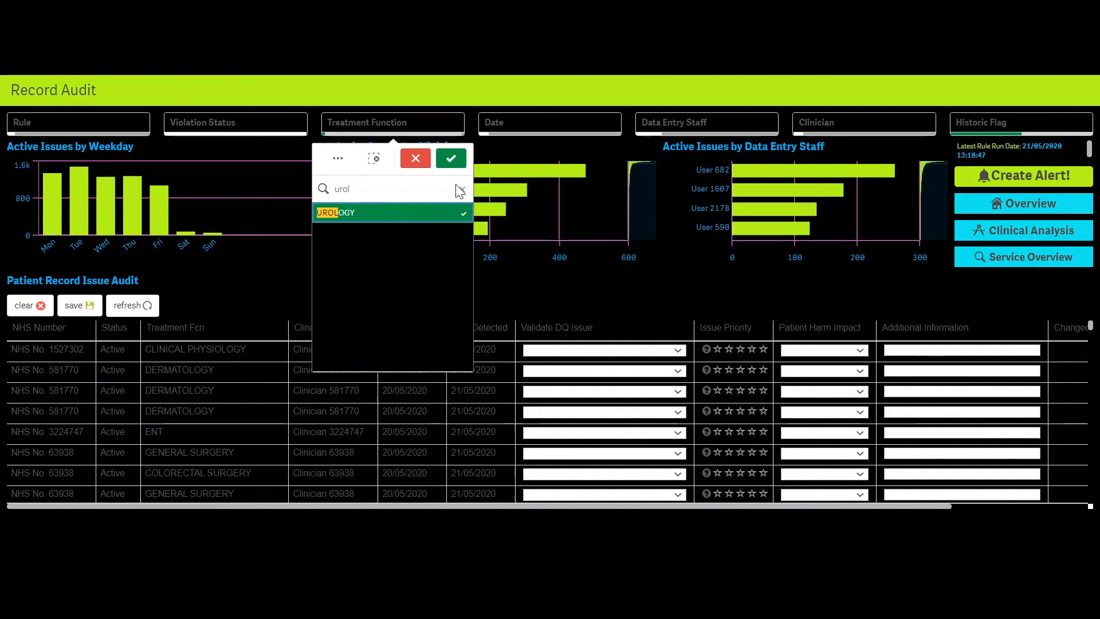
pyautogui.click(452, 155)
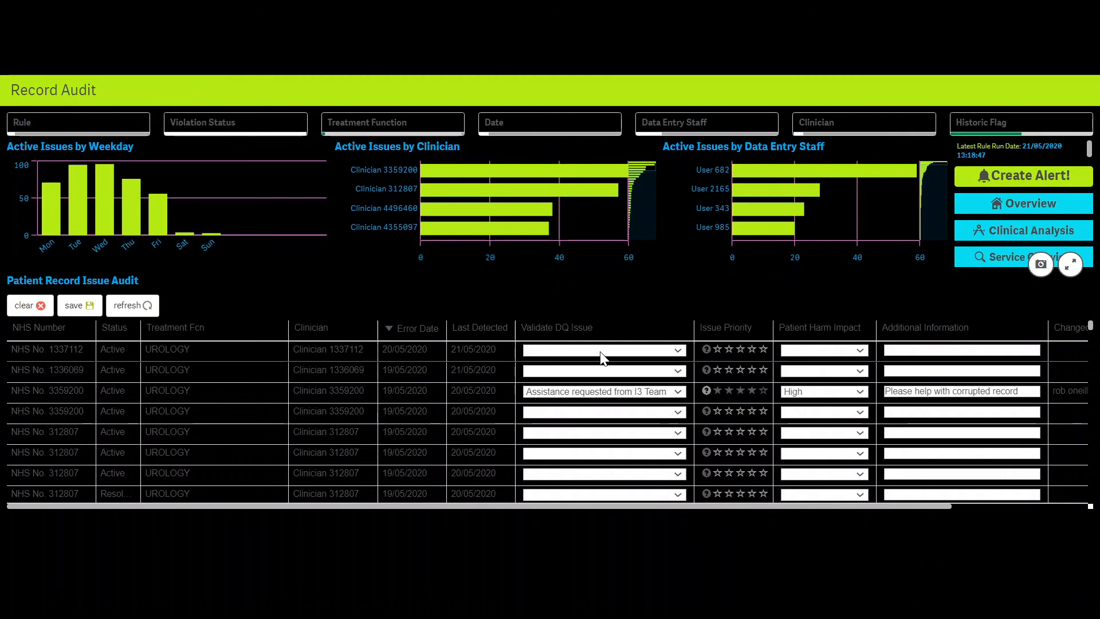
# Step: Mark the first record in the Patient Record Issue Audit table as Issue fixed with one-star priority and Low patient harm impact
pyautogui.click(593, 408)
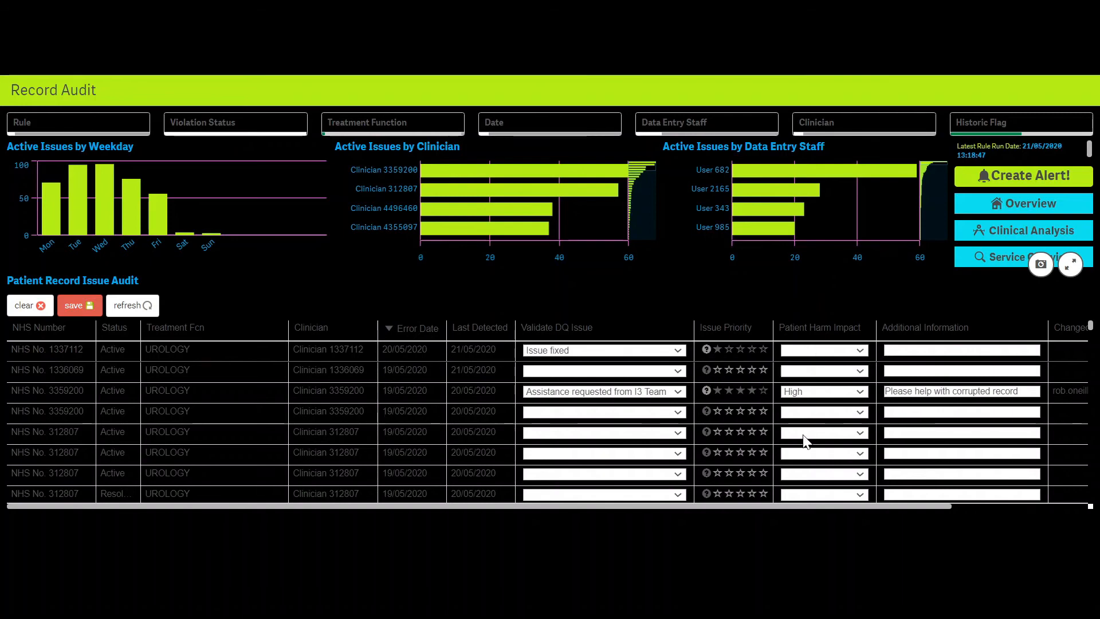
pyautogui.click(796, 456)
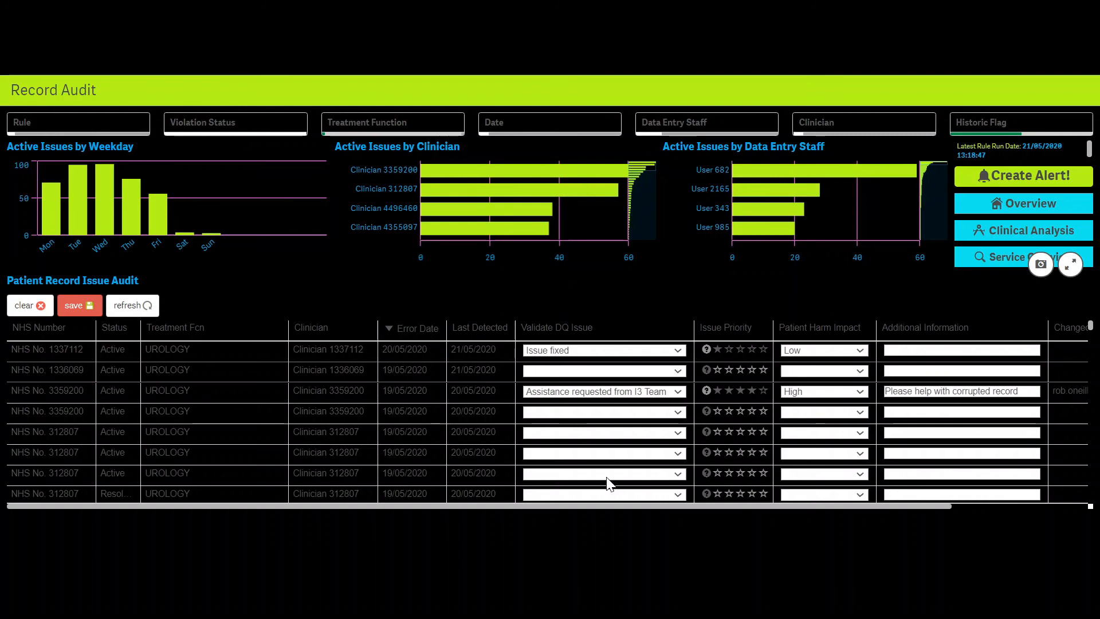
# Step: Set the second record to Assistance requested from I3 Team, five-star priority, High harm and note "Double referral open, help requested", and save the table
pyautogui.click(764, 375)
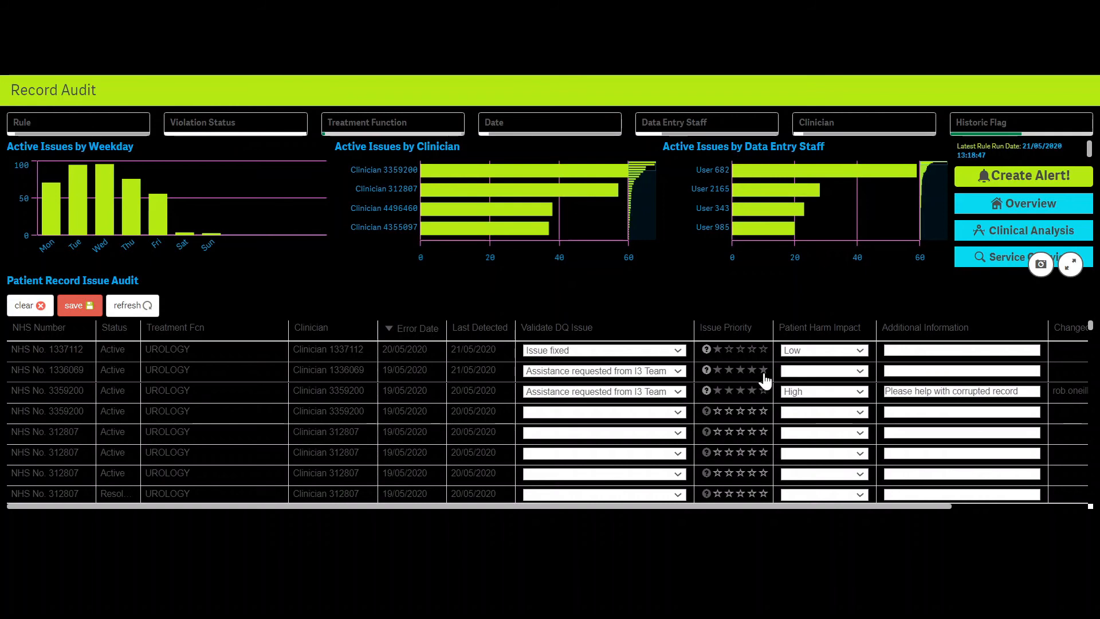
pyautogui.click(811, 423)
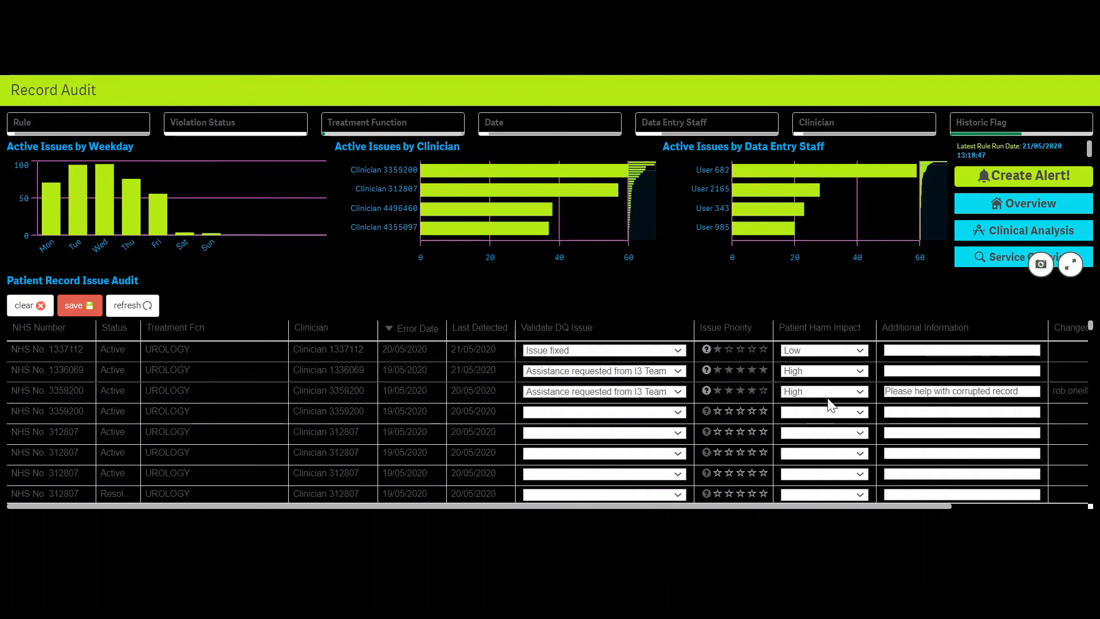
pyautogui.click(904, 372)
pyautogui.write('Double referral open, help requested')
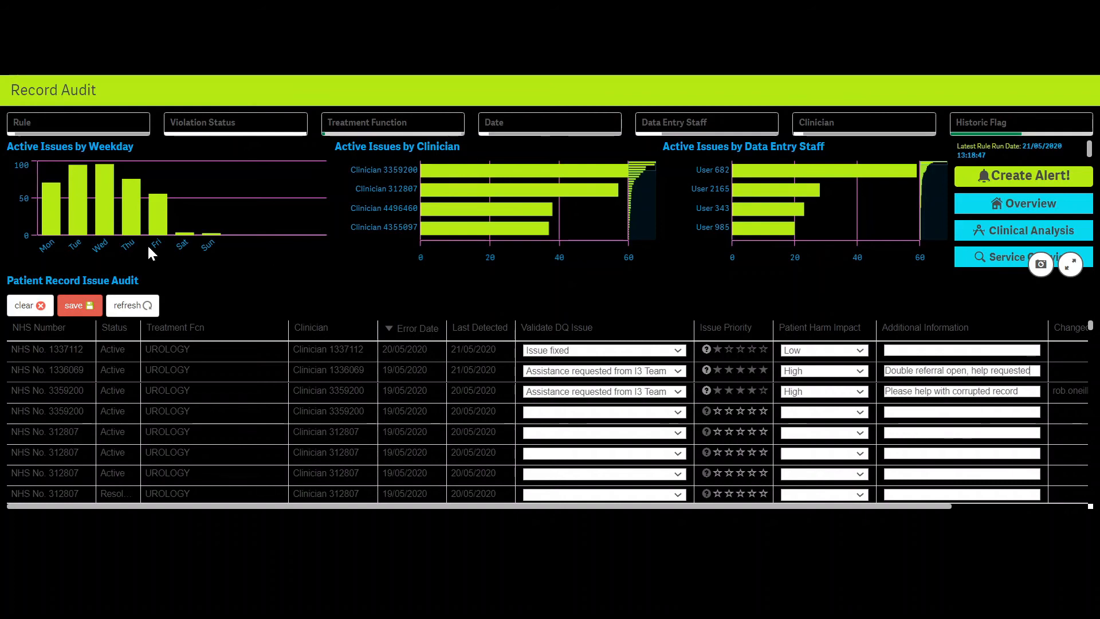
pyautogui.click(78, 310)
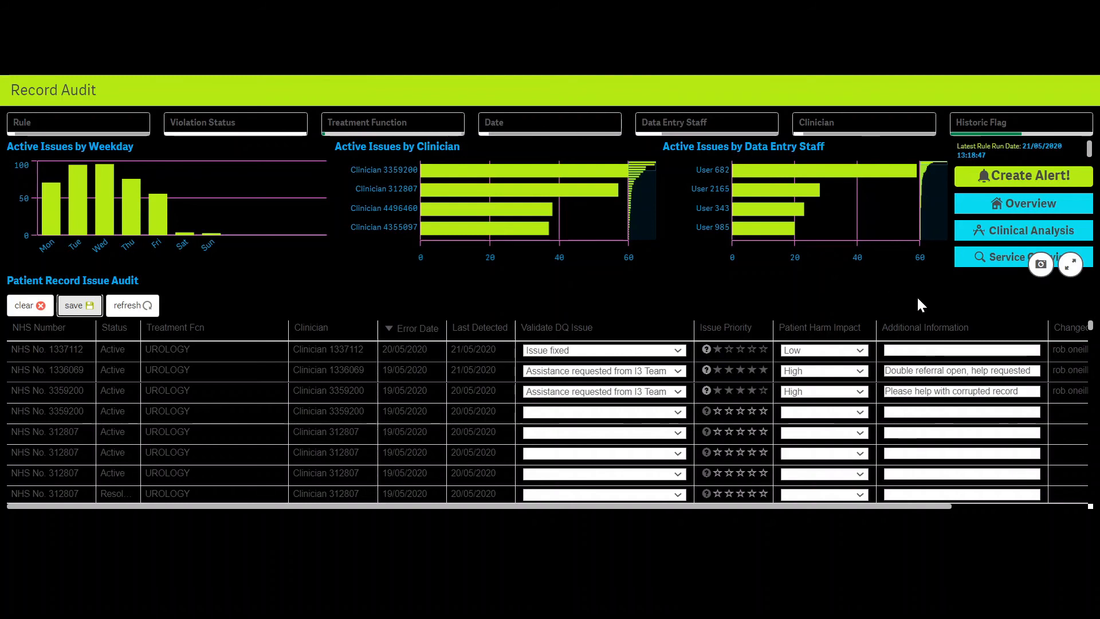
# Step: Open the Service Overview and filter it to the data entry user with the most high patient harm in Patient Harm Potential by Data Entry Staff
pyautogui.click(1003, 261)
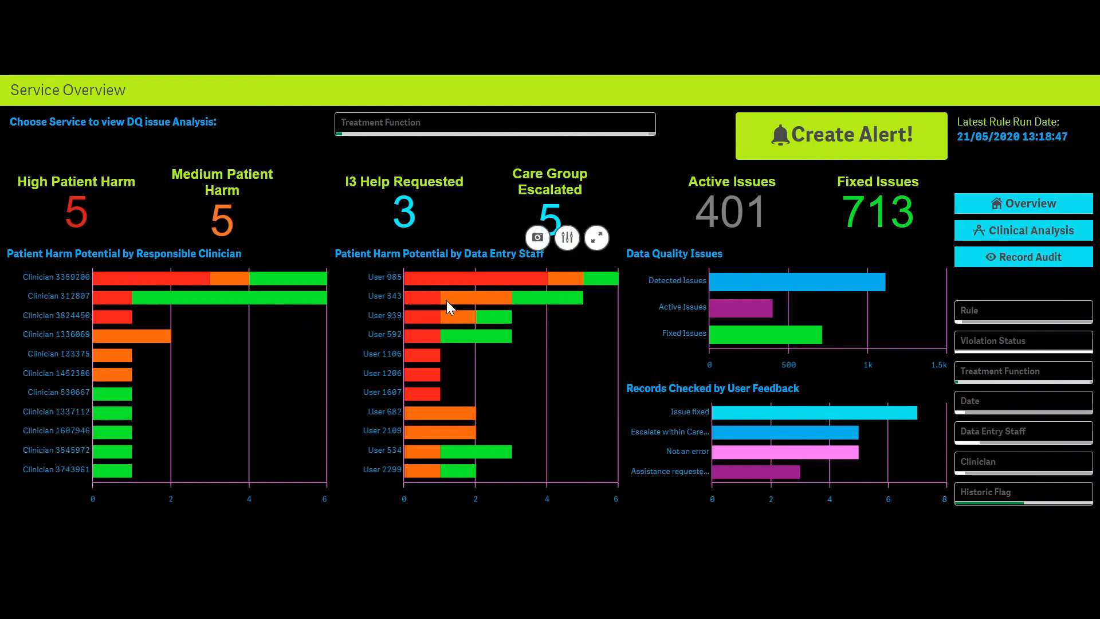
pyautogui.moveTo(424, 277)
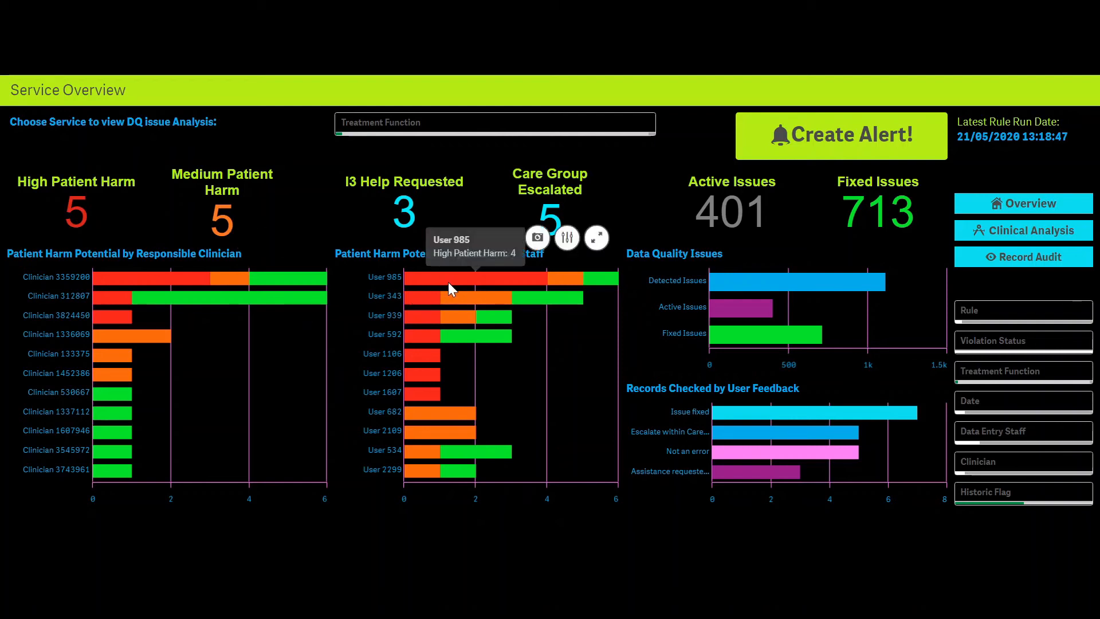
pyautogui.click(448, 282)
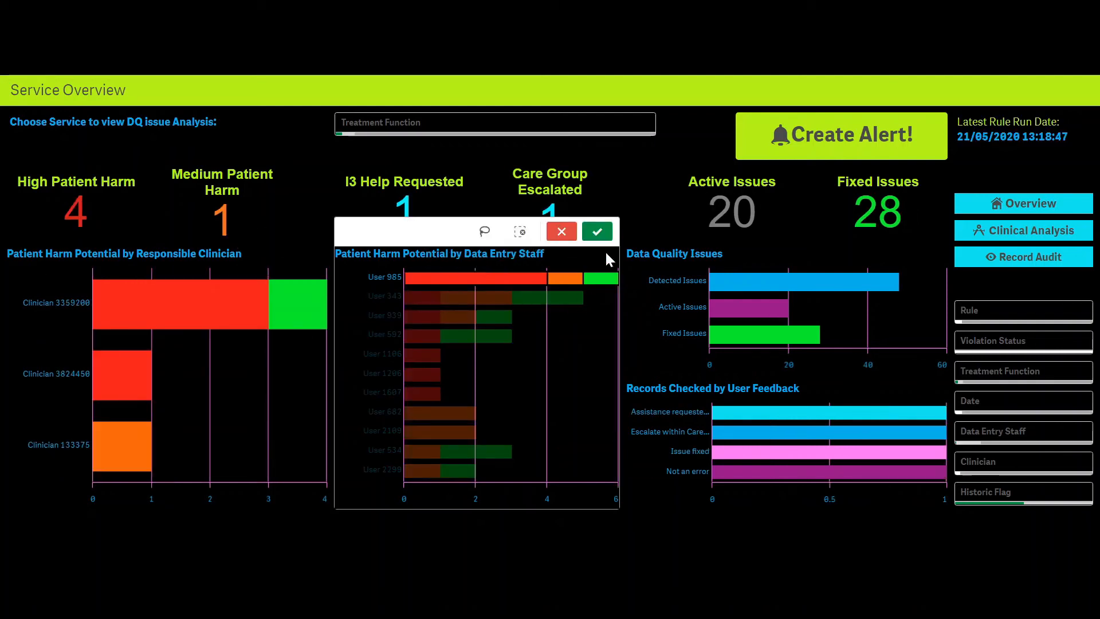
pyautogui.click(597, 231)
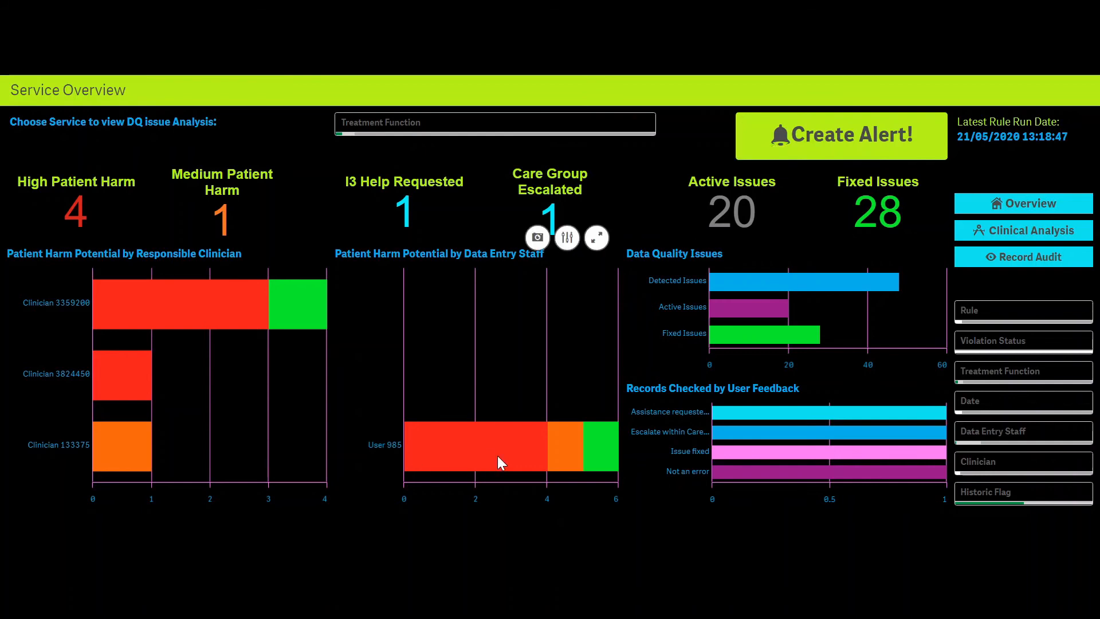
# Step: Start a new alert from the filtered Service Overview and name it "Urology Staff X High harm Access Plan ALert"
pyautogui.moveTo(498, 455)
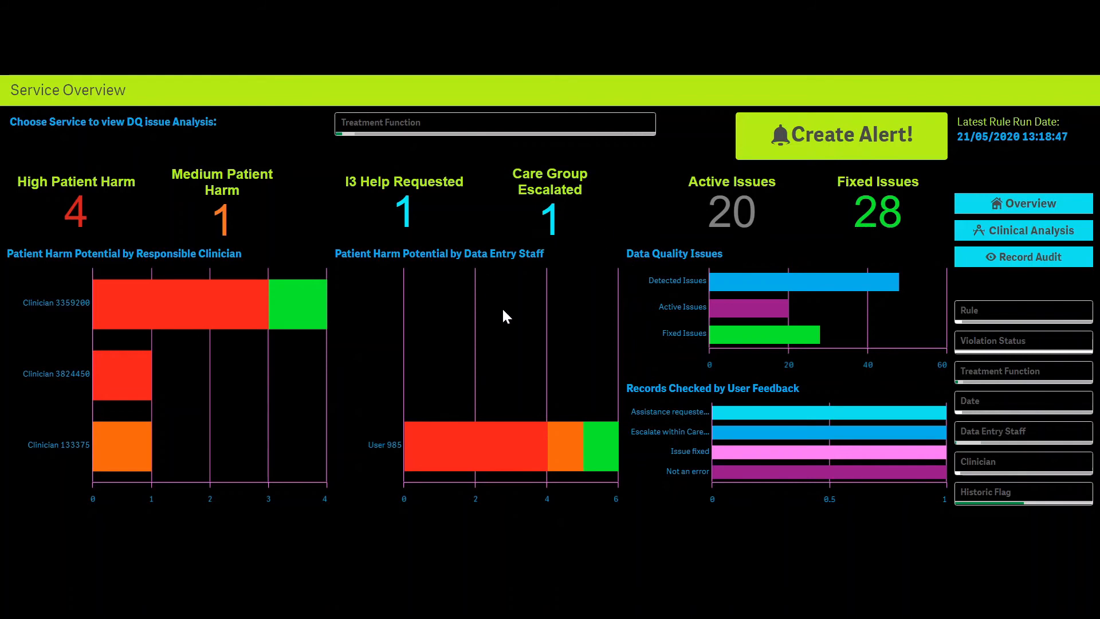
pyautogui.click(857, 143)
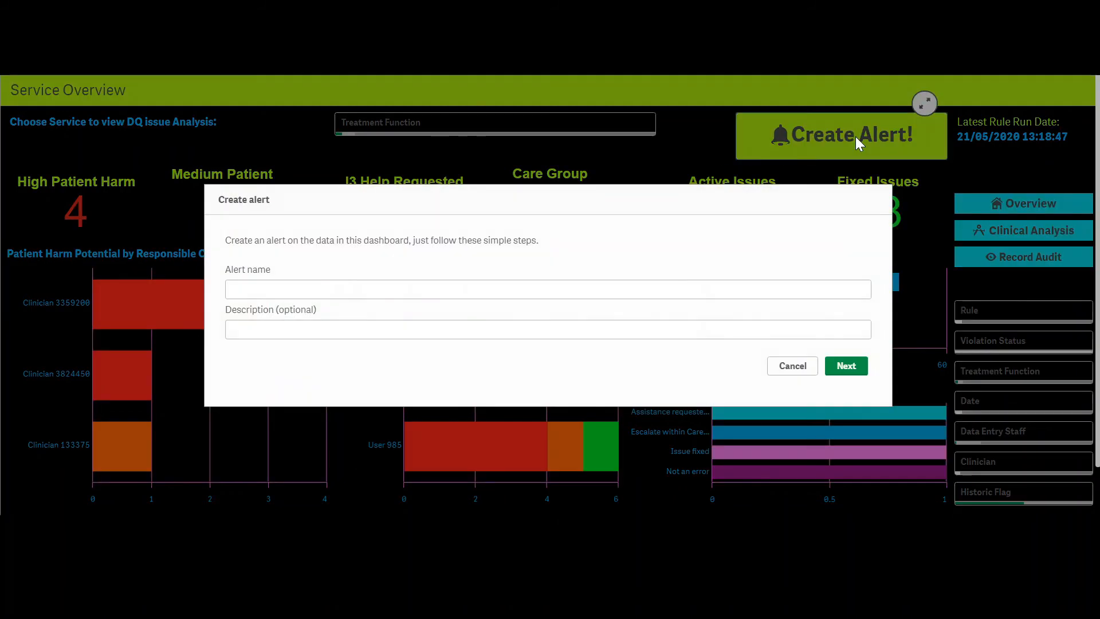
pyautogui.click(432, 287)
pyautogui.write('Urology Staff X High harm')
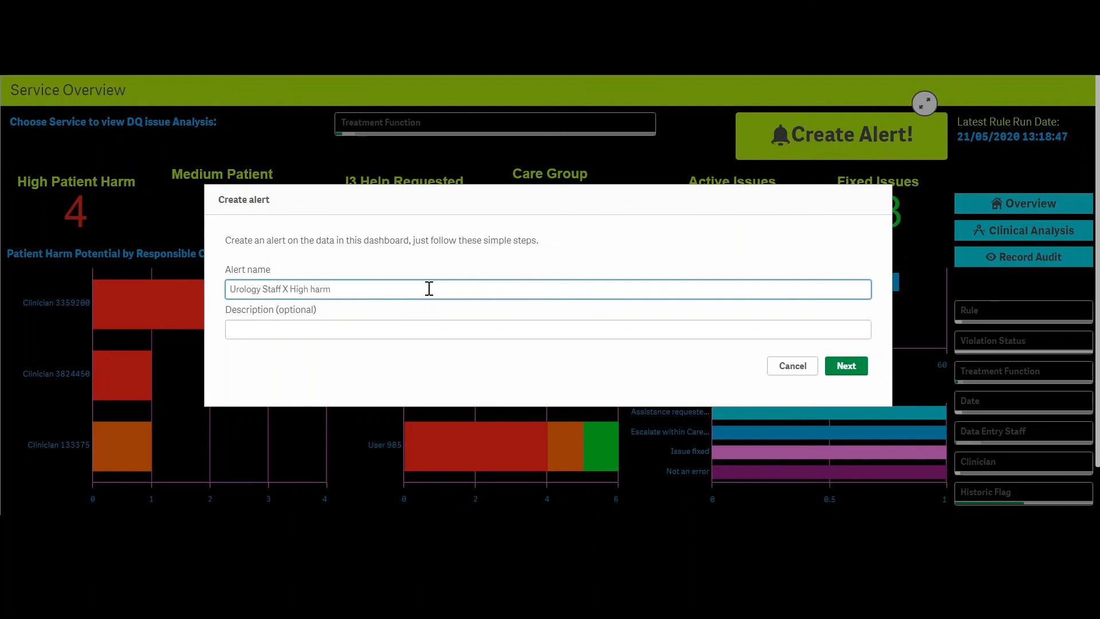
pyautogui.write('Plan ALert')
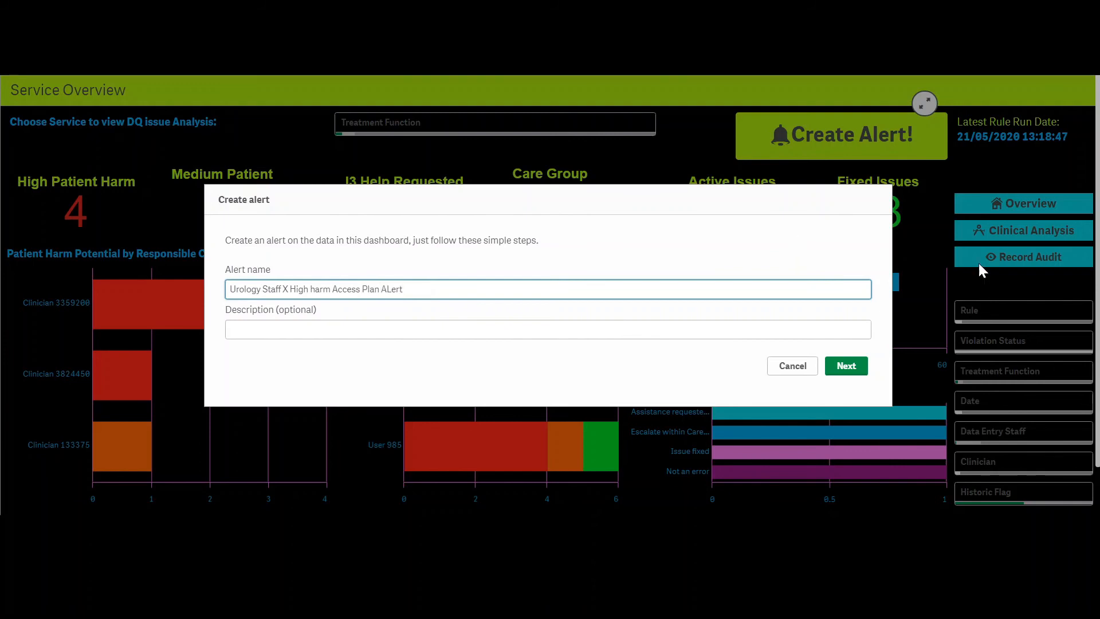
pyautogui.click(846, 365)
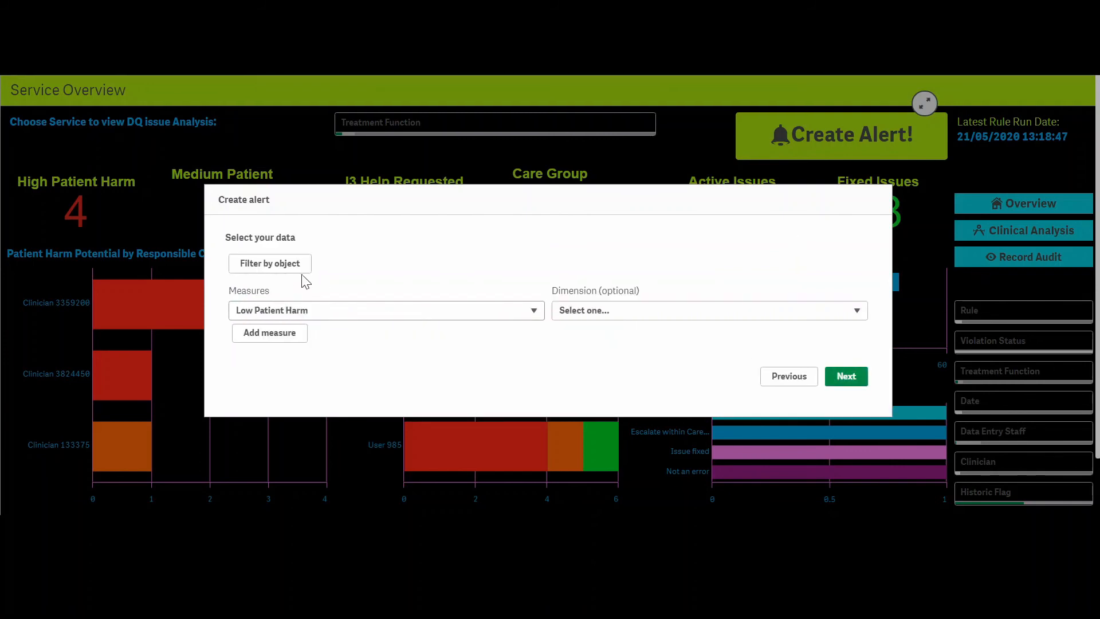
# Step: Filter the alert's data by the High Patient Harm figure and add High Patient Harm as its measure
pyautogui.click(283, 263)
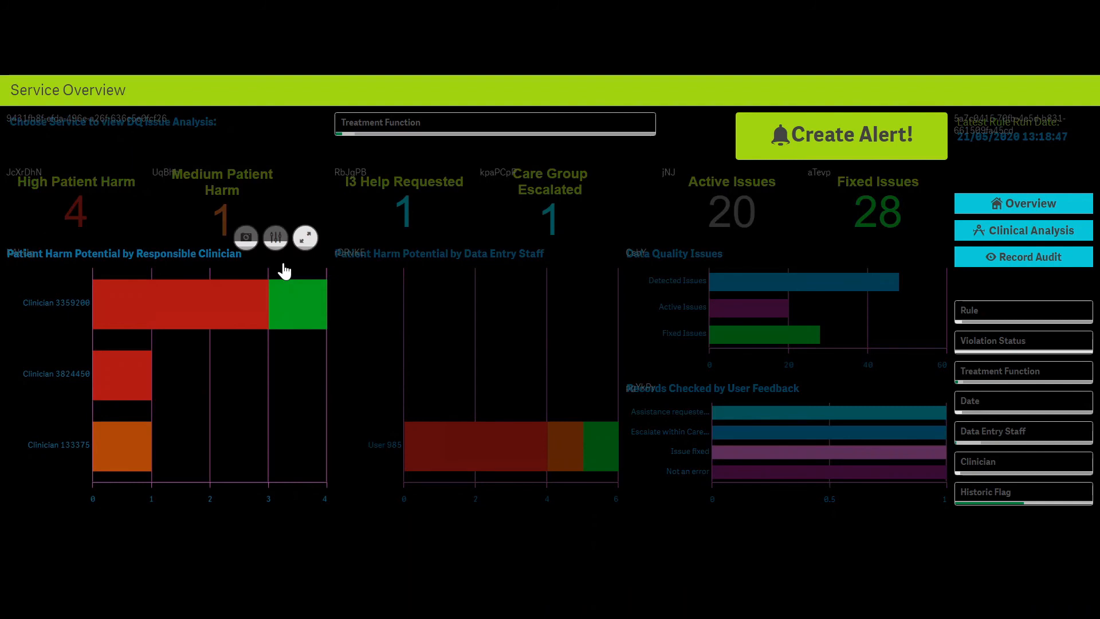
pyautogui.click(75, 209)
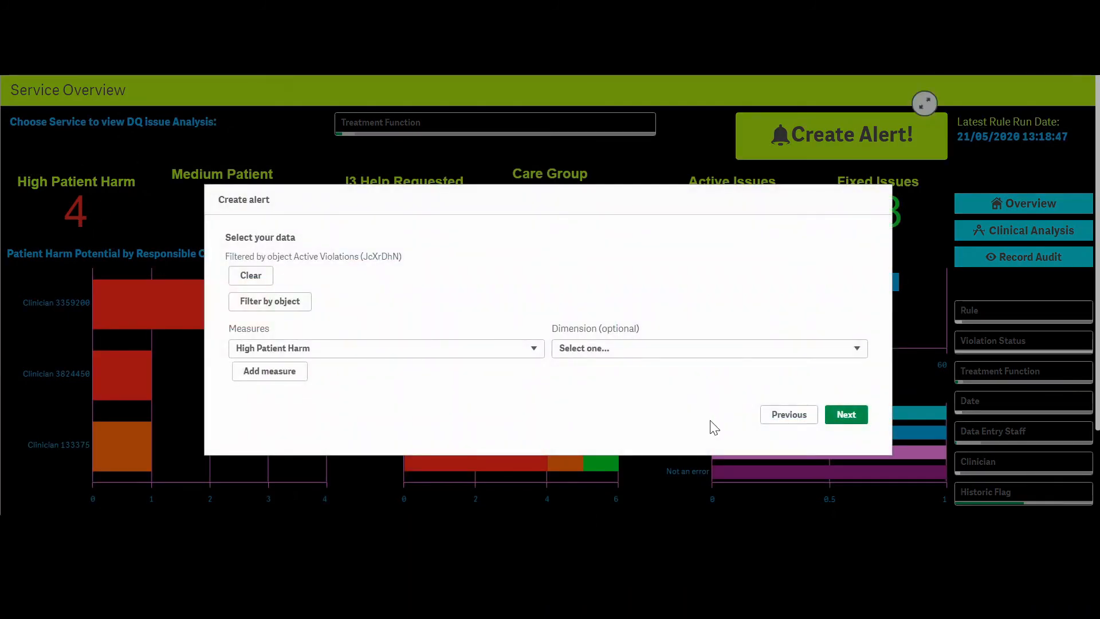
pyautogui.click(847, 422)
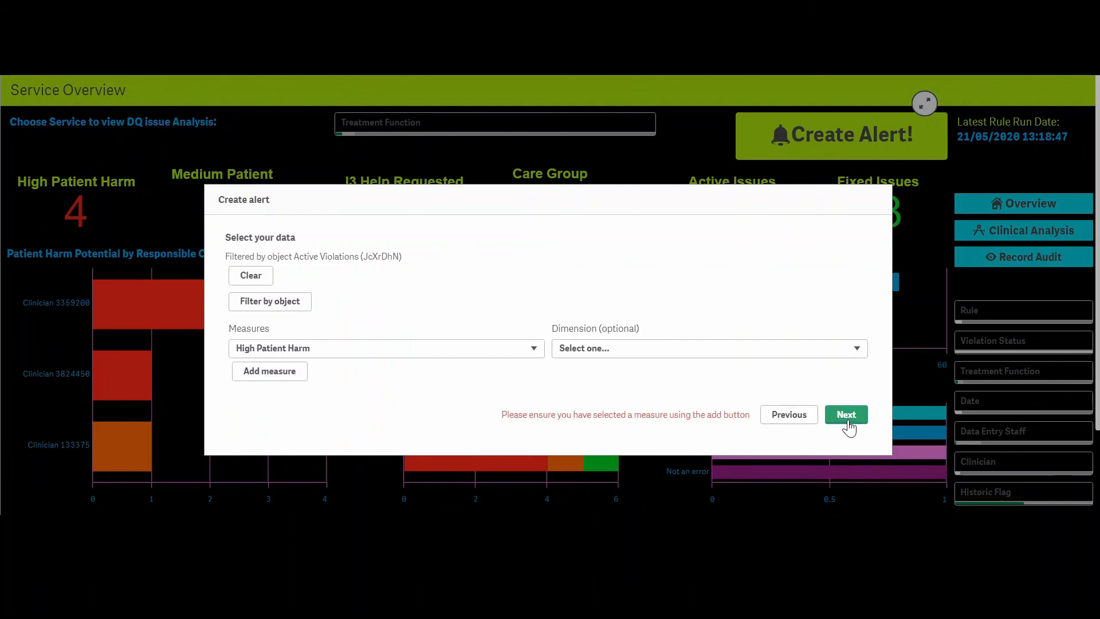
pyautogui.click(290, 376)
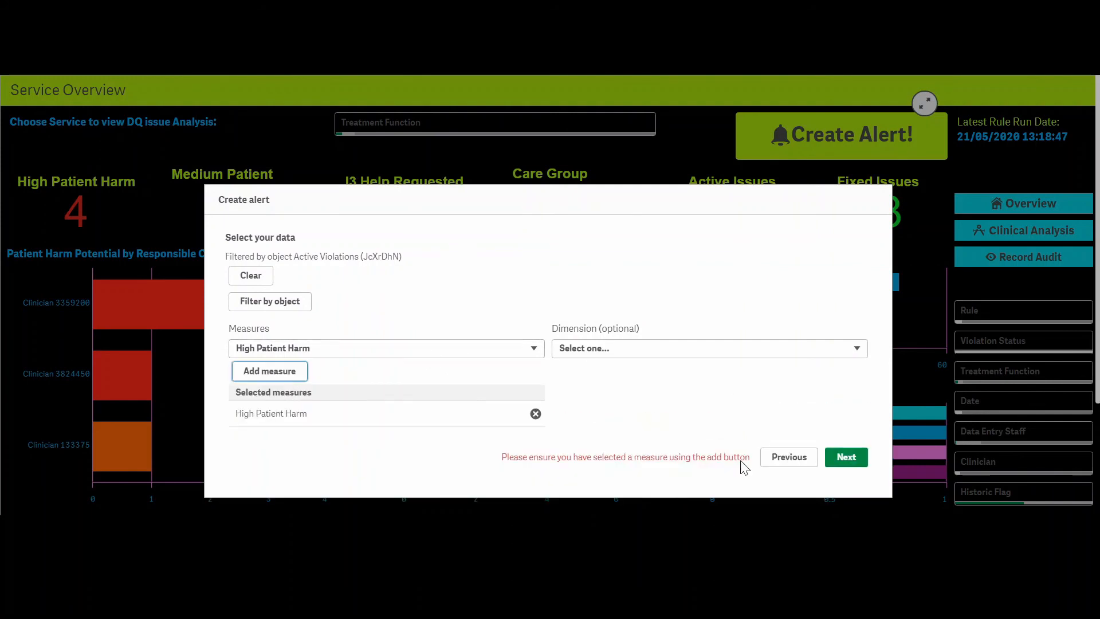
pyautogui.click(847, 457)
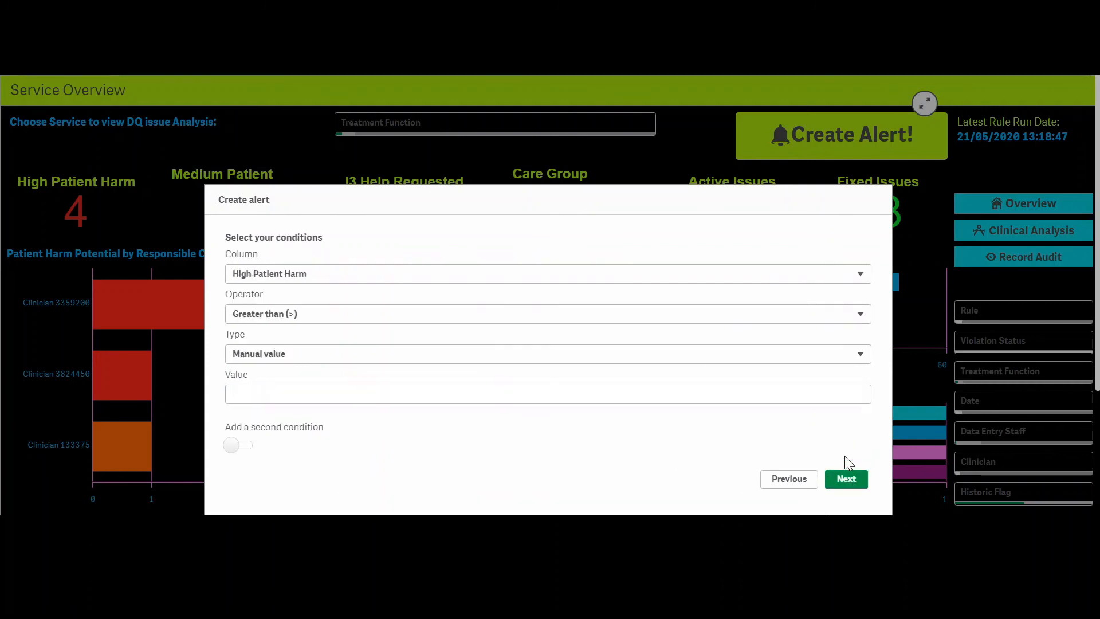
# Step: Set the alert condition to High Patient Harm greater than 0, and create the alert on current selections with the chosen notification channel
pyautogui.click(260, 393)
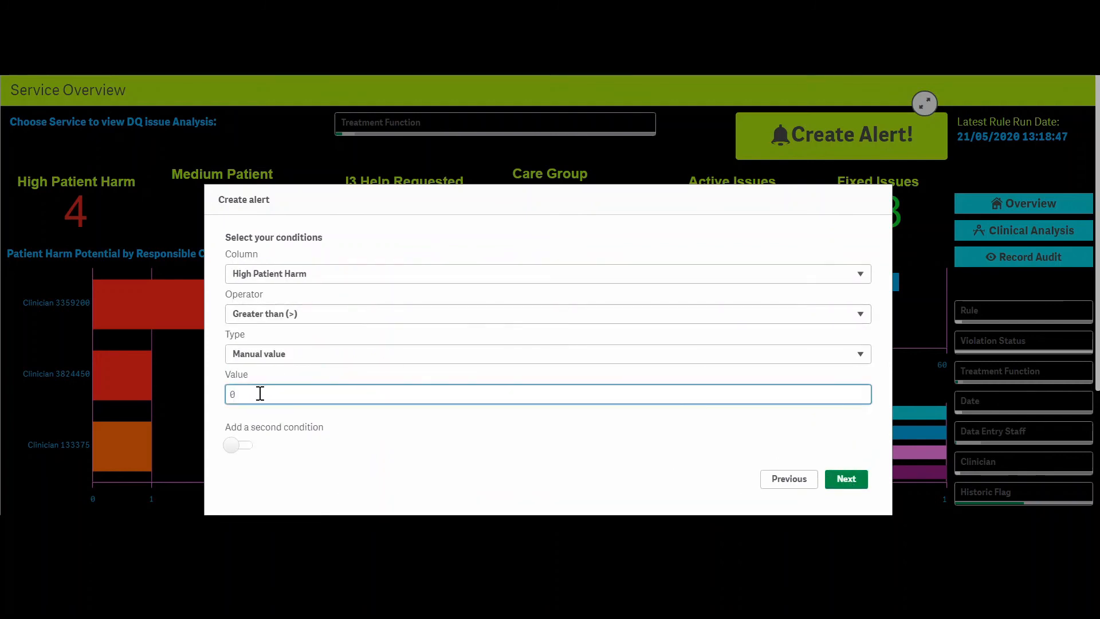
pyautogui.click(855, 479)
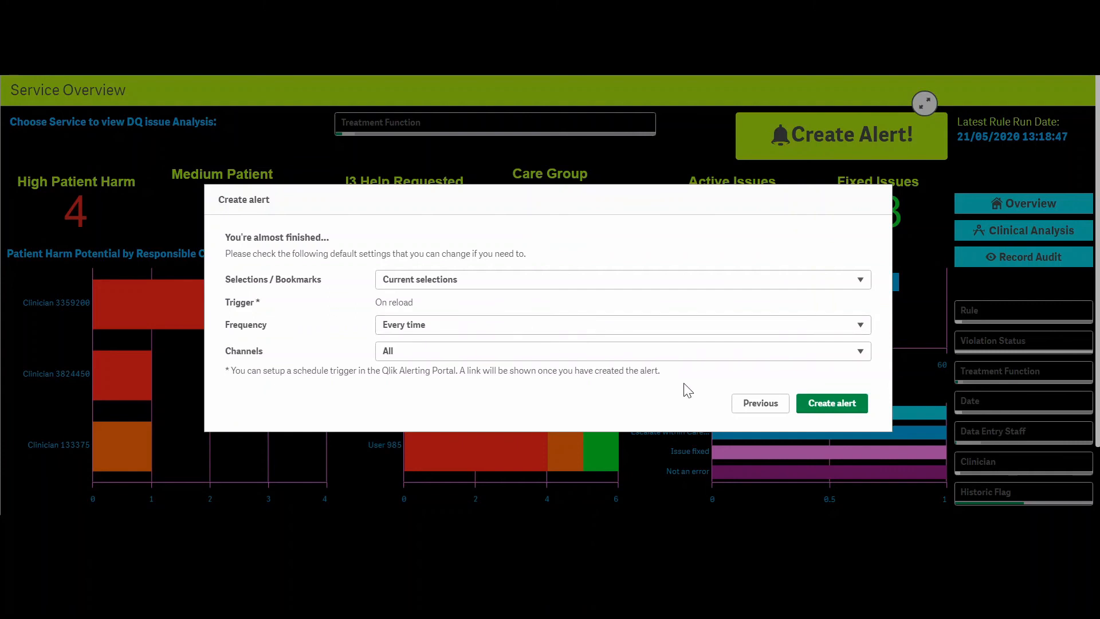
pyautogui.click(560, 356)
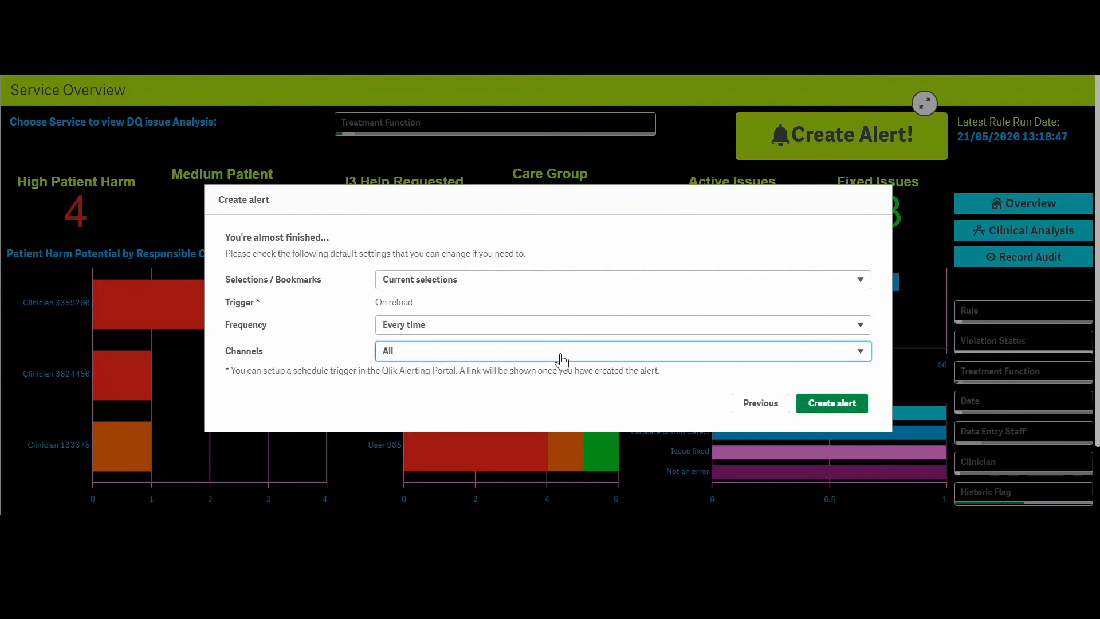
pyautogui.click(462, 431)
pyautogui.click(835, 404)
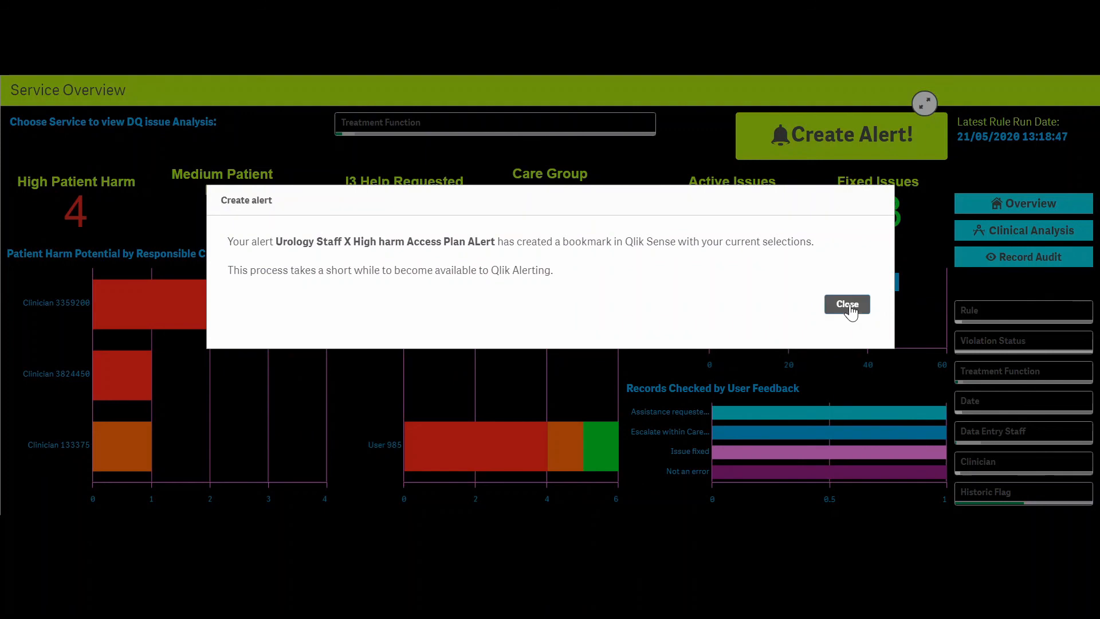
pyautogui.click(848, 304)
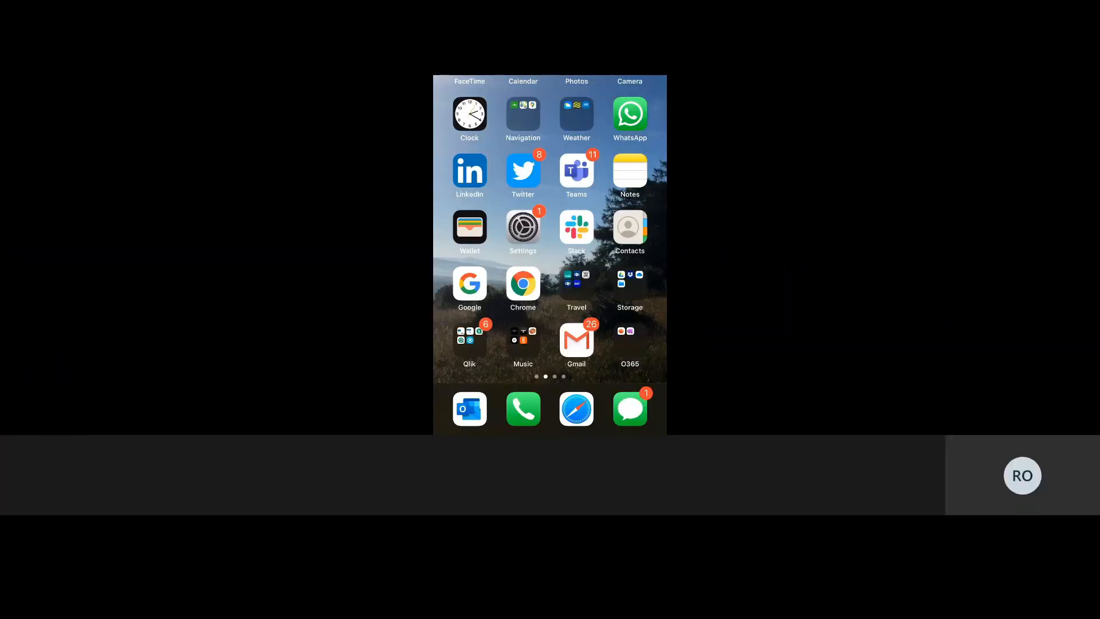
# Step: Open the Qlik alerting app on the phone and examine the latest trigger details of the Urology Staff X High harm Access Plan ALert
pyautogui.click(469, 340)
pyautogui.click(496, 226)
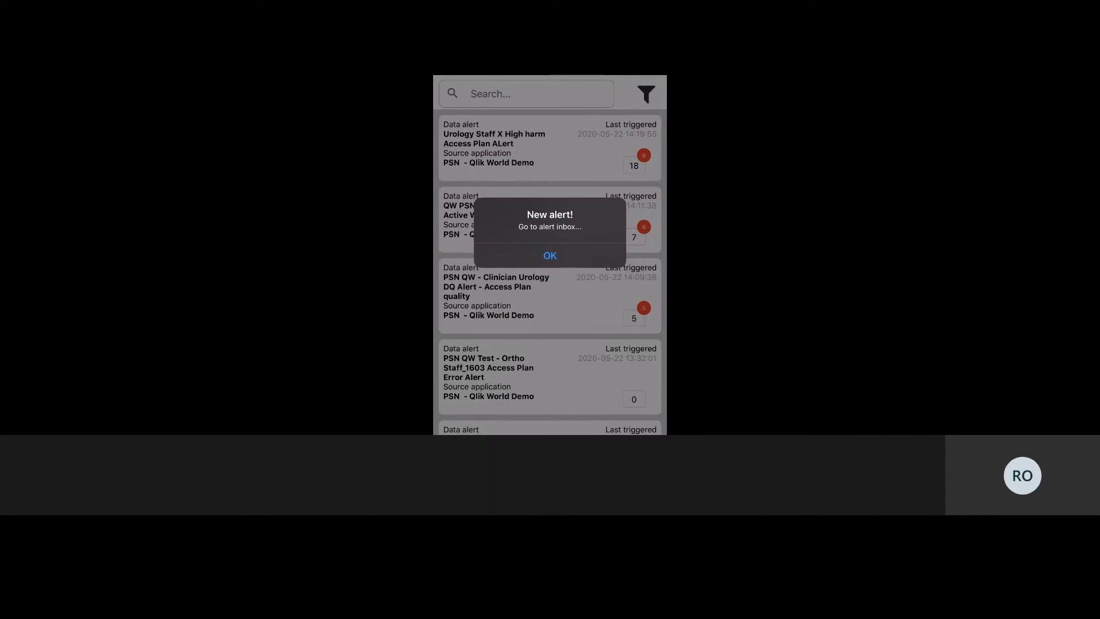
pyautogui.click(549, 255)
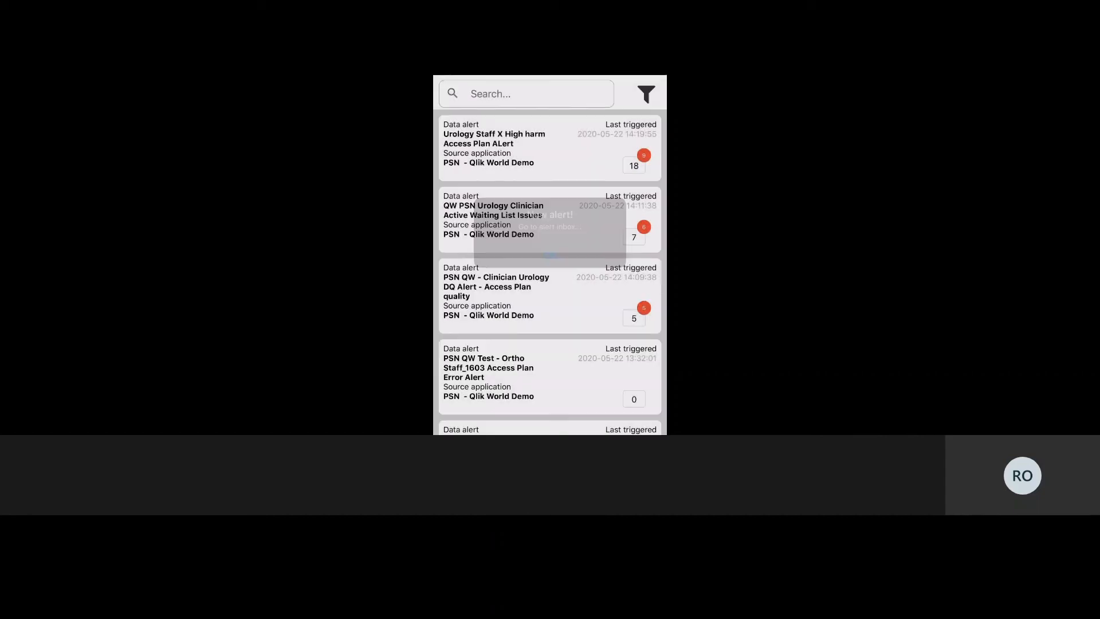
pyautogui.click(550, 148)
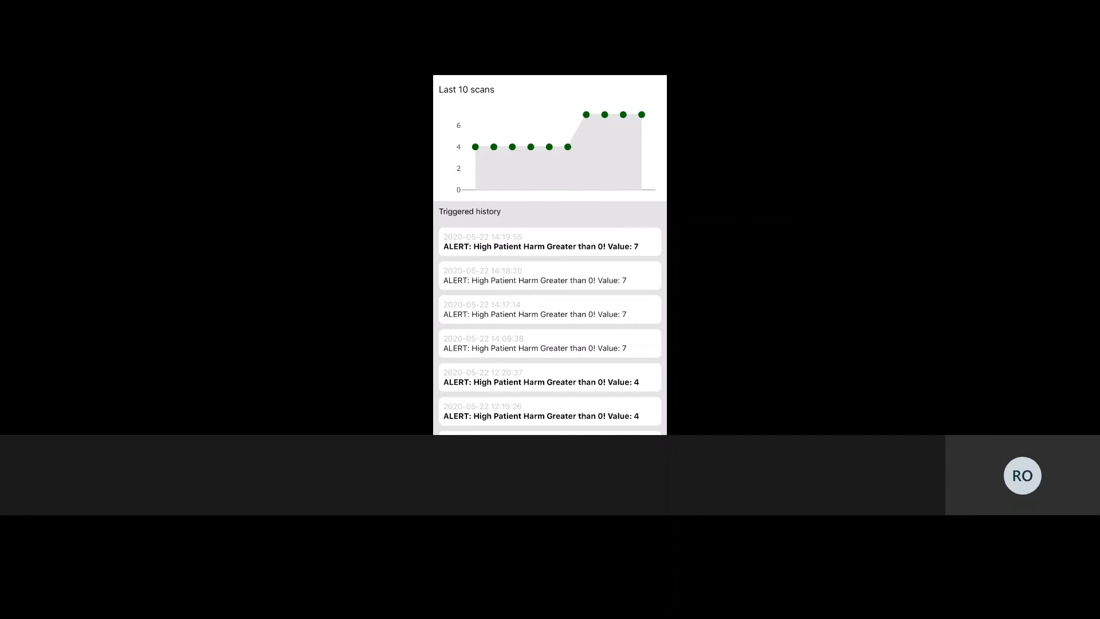
pyautogui.click(549, 241)
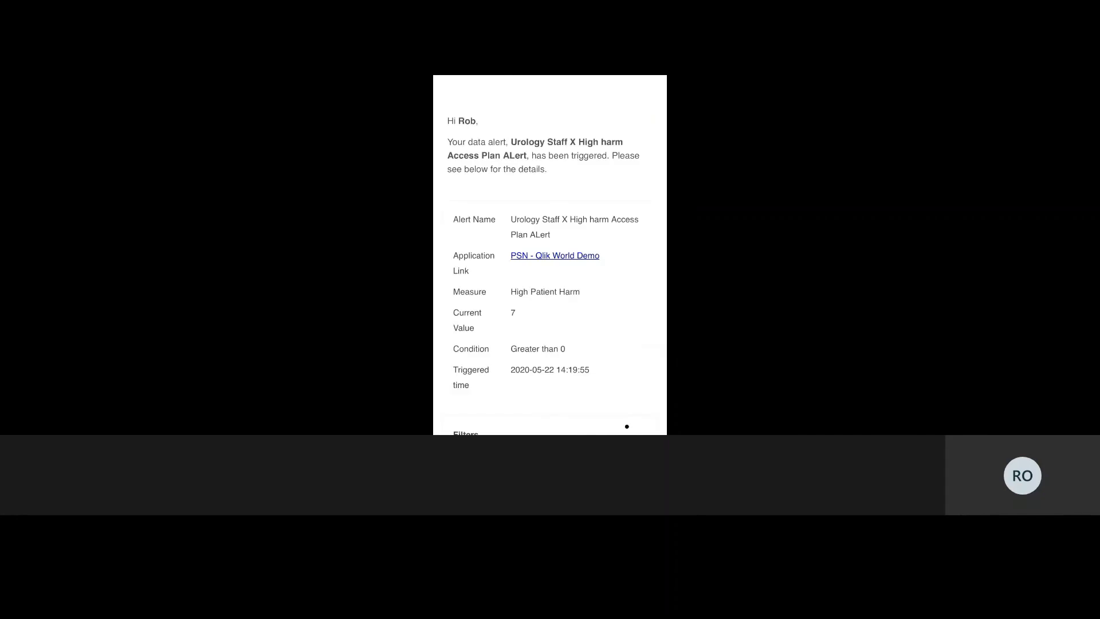
pyautogui.scroll(-3, 627, 426)
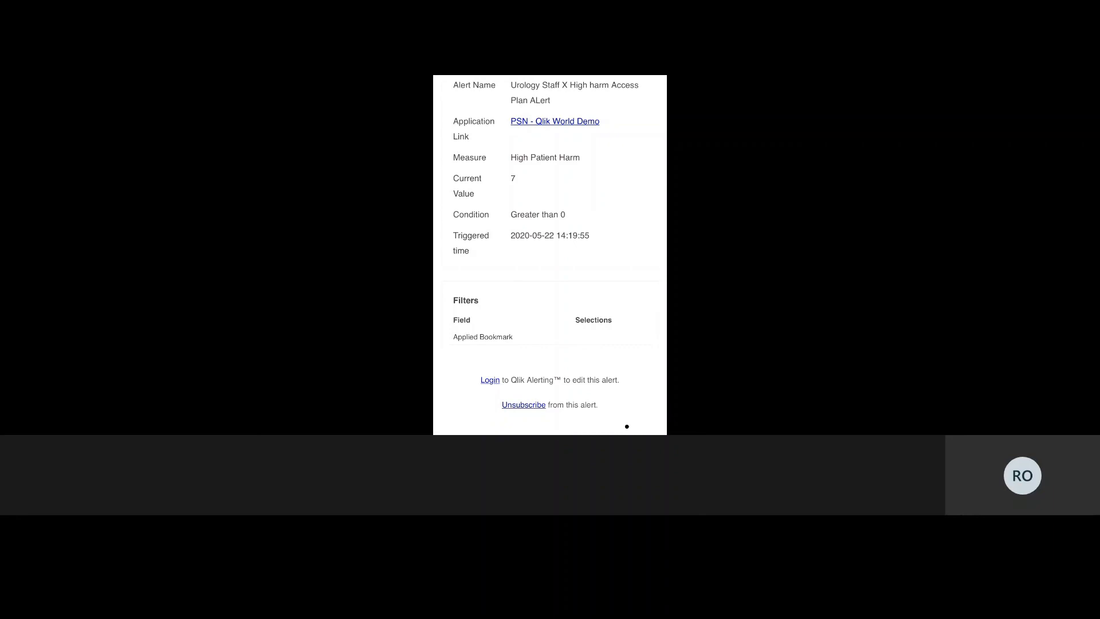
pyautogui.scroll(2, 627, 427)
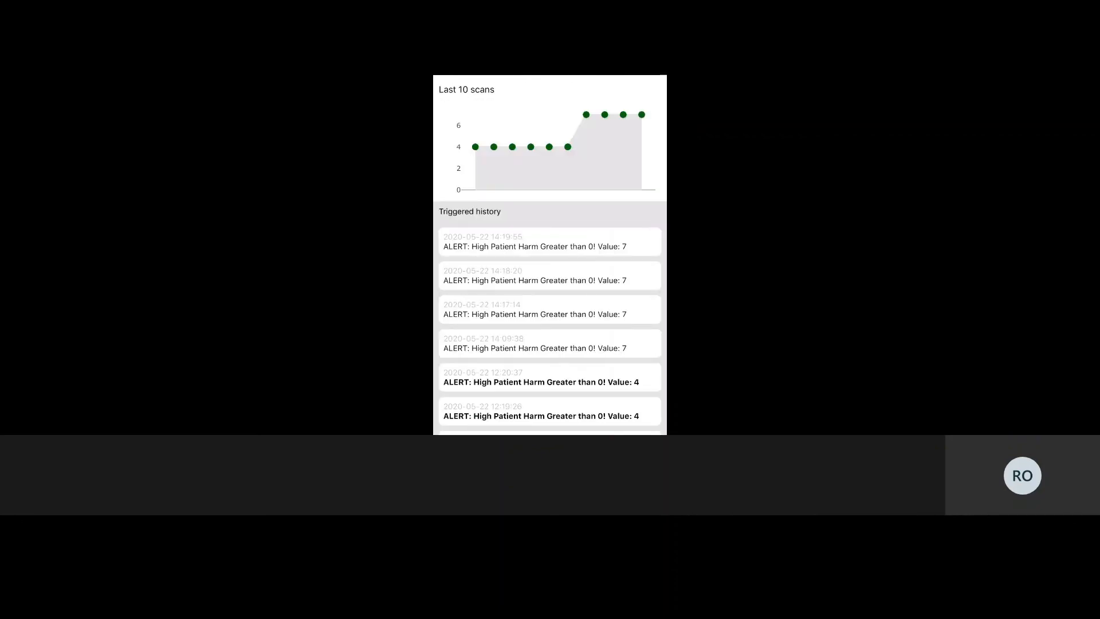
# Step: Examine the scan history and latest trigger of the QW PSN Urology Clinician Active Waiting List Issues alert, and return to the alert list
pyautogui.click(550, 219)
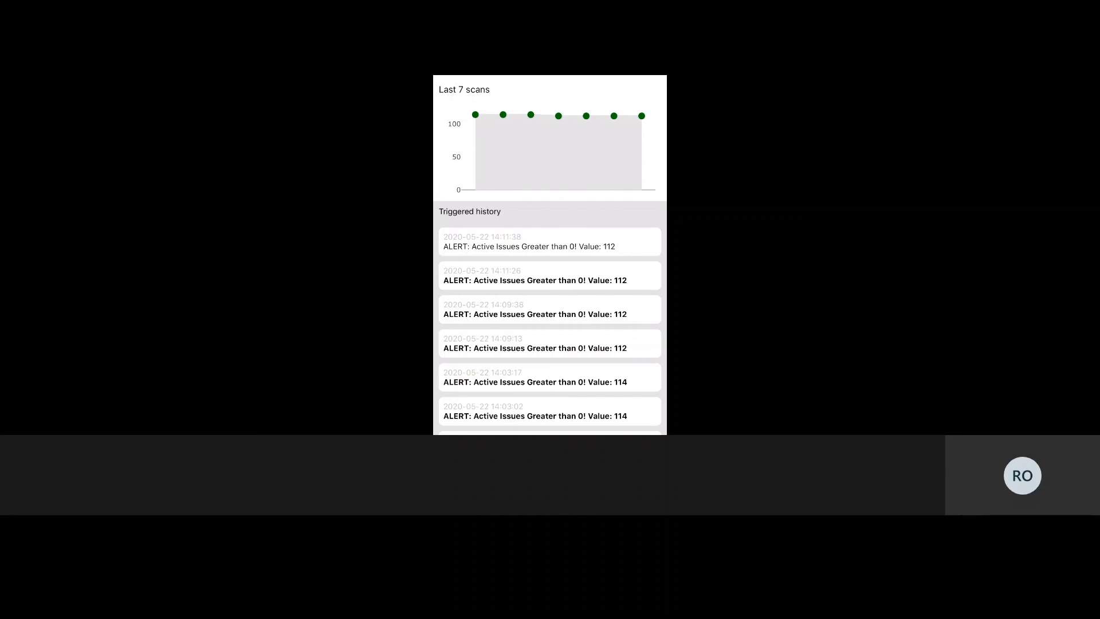
pyautogui.click(549, 242)
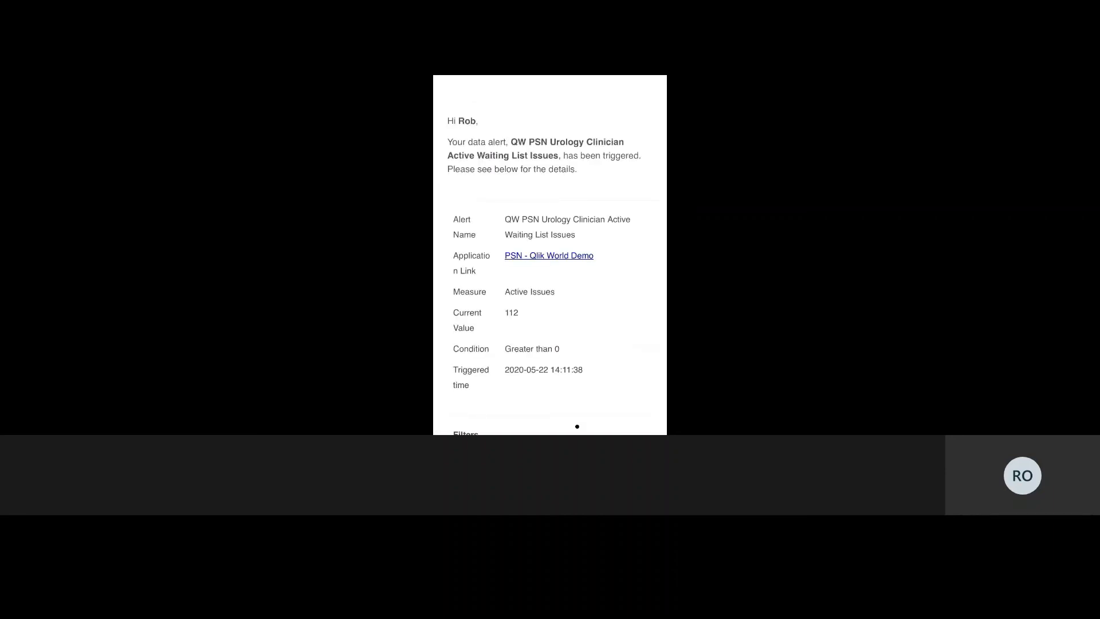
pyautogui.press('Escape')
pyautogui.press('Escape')
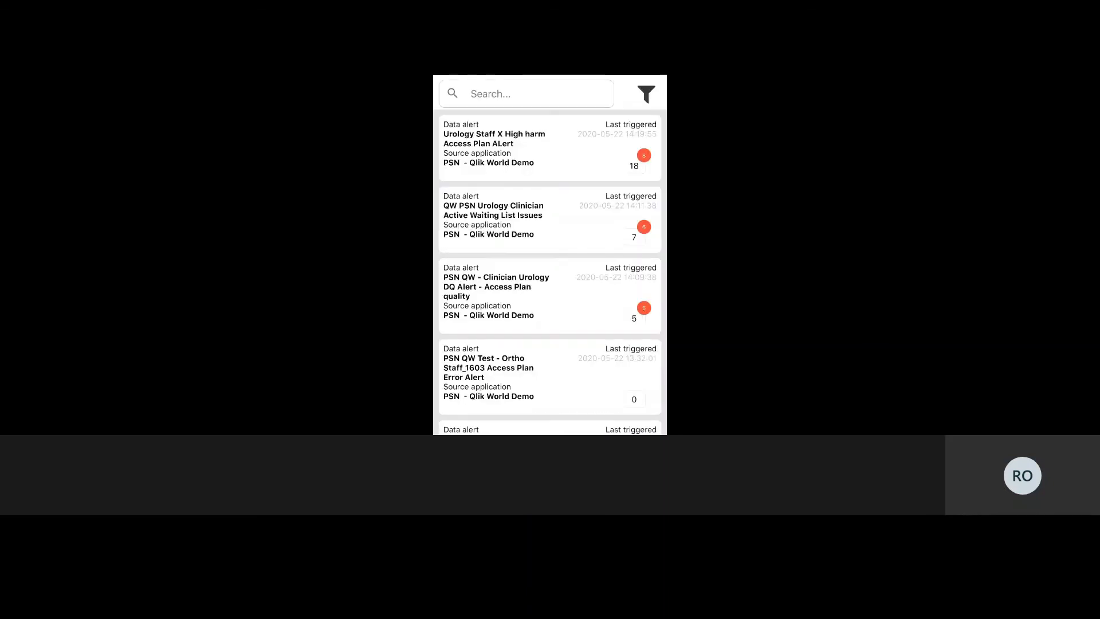
pyautogui.moveTo(550, 149); pyautogui.dragTo(550, 275)
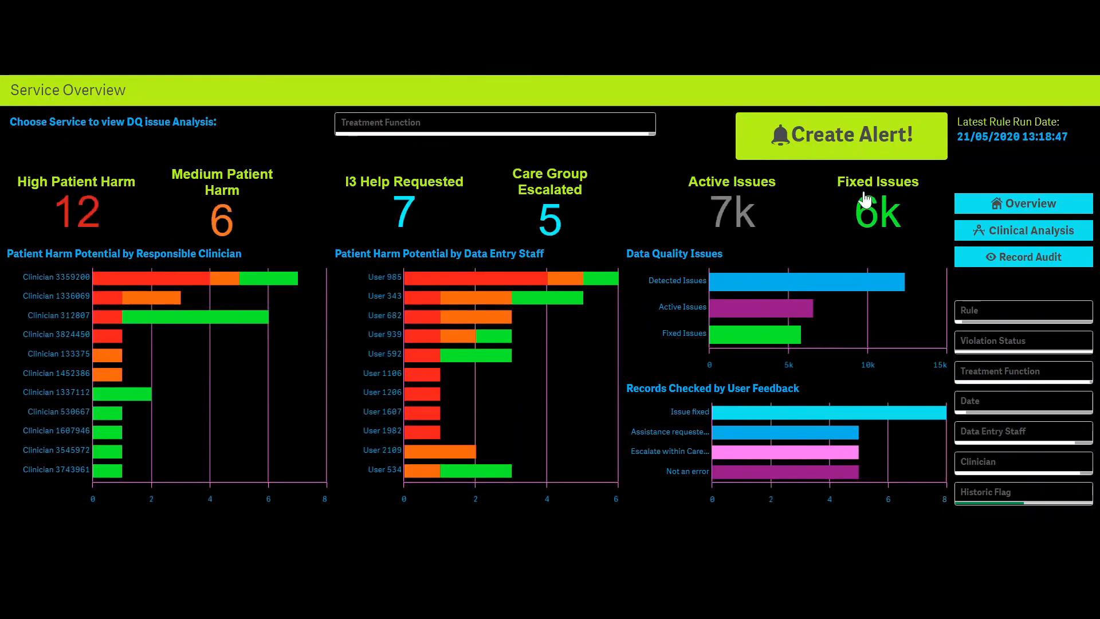
# Step: Switch back to the Qlik Sense dashboard and open the Overview sheet
pyautogui.click(1017, 204)
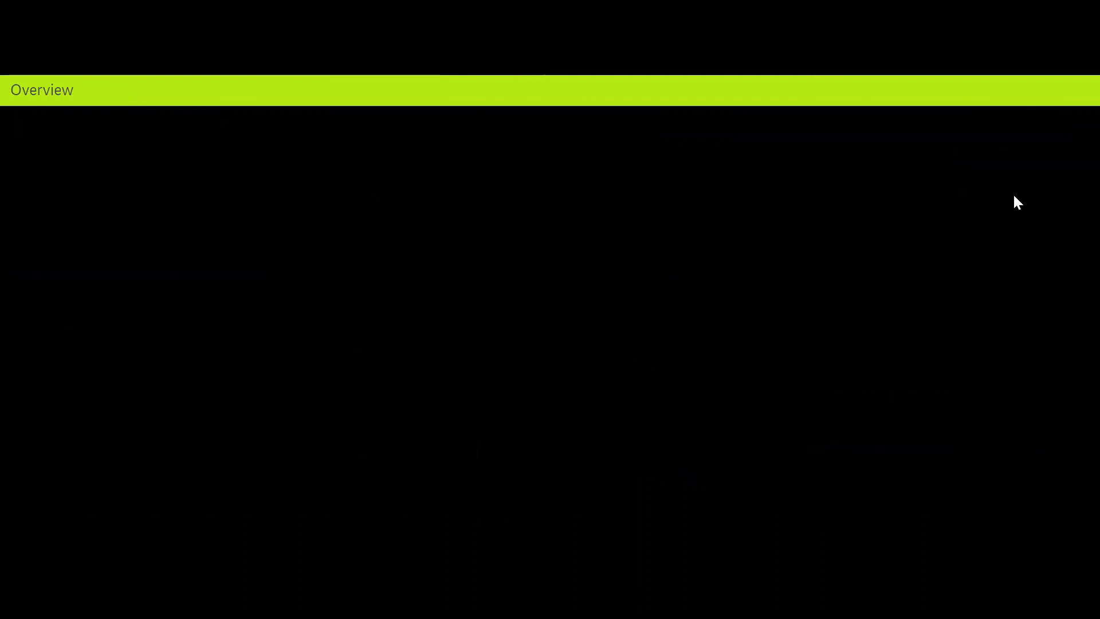